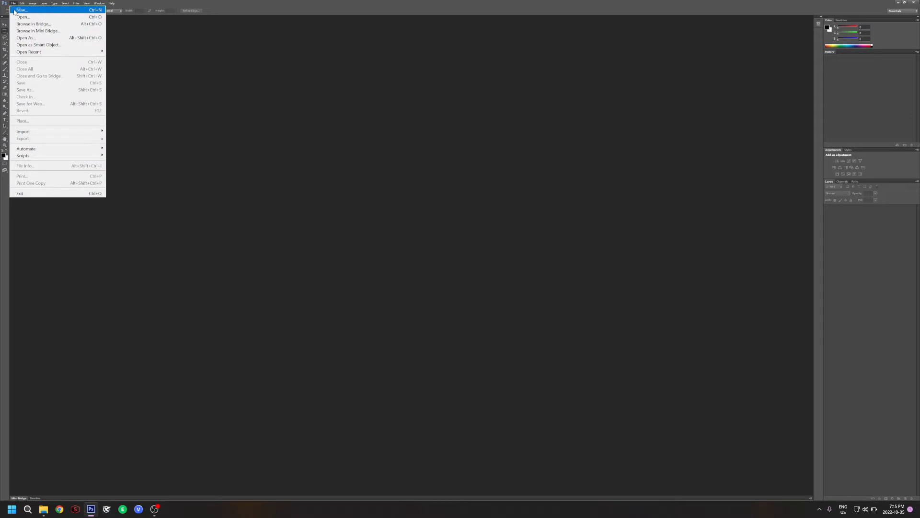
Step: Create a new document 4096 by 4096 pixels with a white background
{"action": "left_click", "coordinate": [21, 10]}
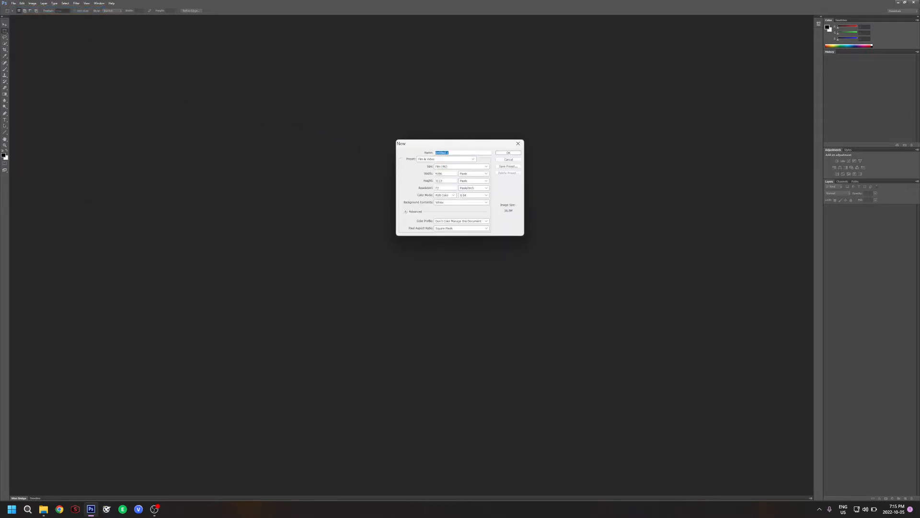
{"action": "double_click", "coordinate": [439, 180]}
{"action": "type", "text": "4096"}
{"action": "key", "text": "Return"}
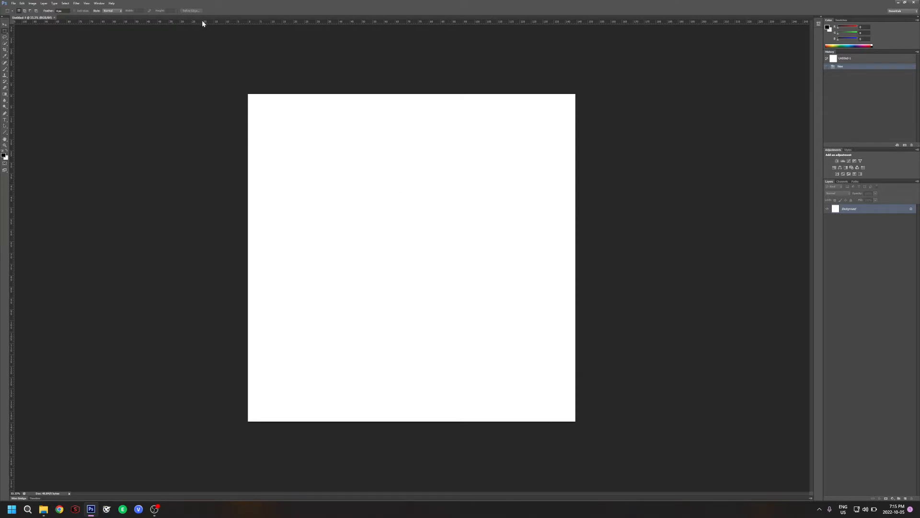
Step: Place a horizontal ruler guide across the middle of the canvas
{"action": "left_click", "coordinate": [87, 3]}
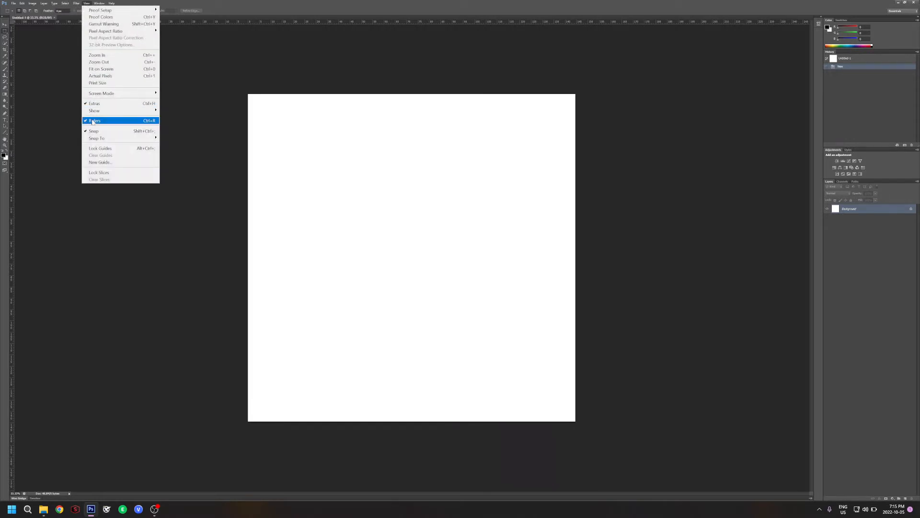
{"action": "left_click", "coordinate": [160, 51]}
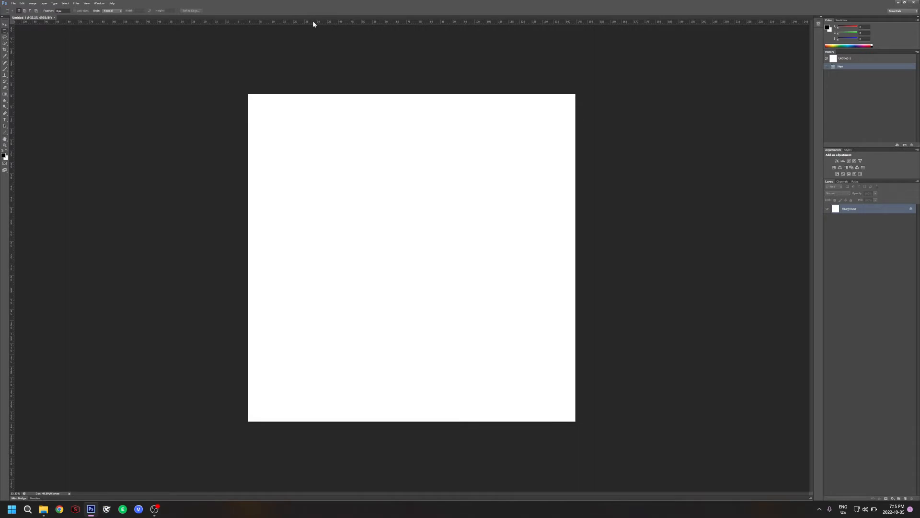
{"action": "left_click_drag", "start_coordinate": [312, 21], "coordinate": [368, 254]}
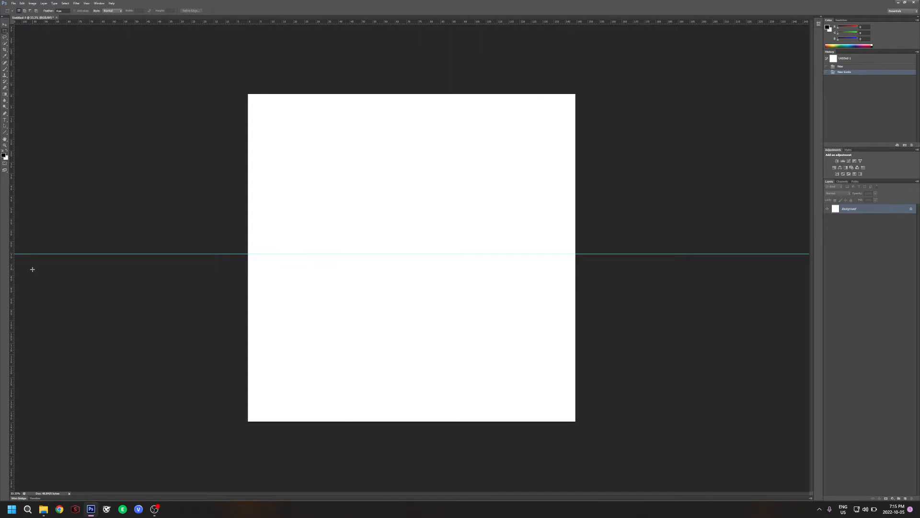
Step: Activate the Line tool and prepare it with no fill and a dark purple stroke
{"action": "left_click", "coordinate": [5, 134]}
{"action": "left_click", "coordinate": [17, 132]}
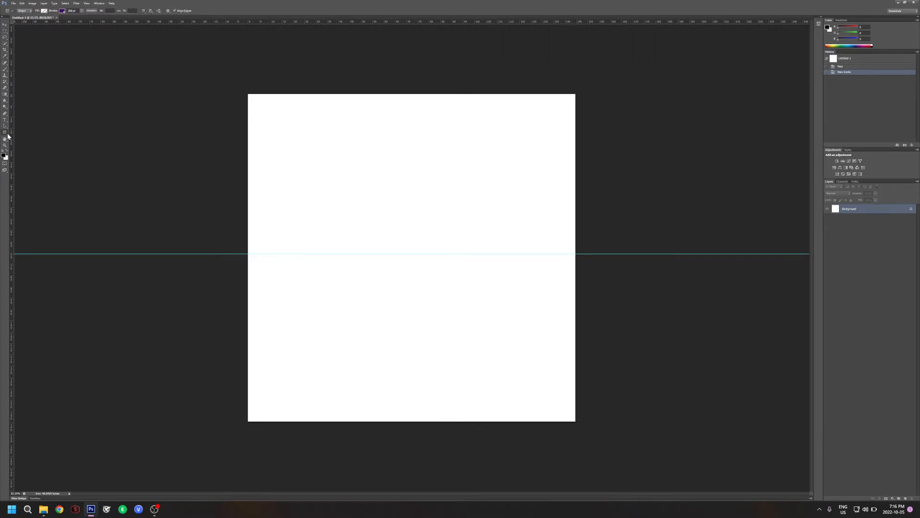
{"action": "left_click", "coordinate": [7, 134]}
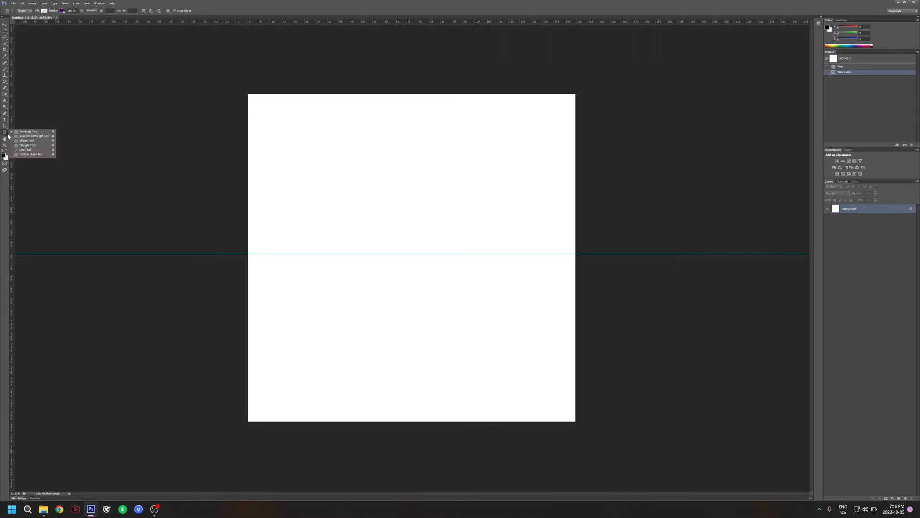
{"action": "left_click", "coordinate": [27, 149]}
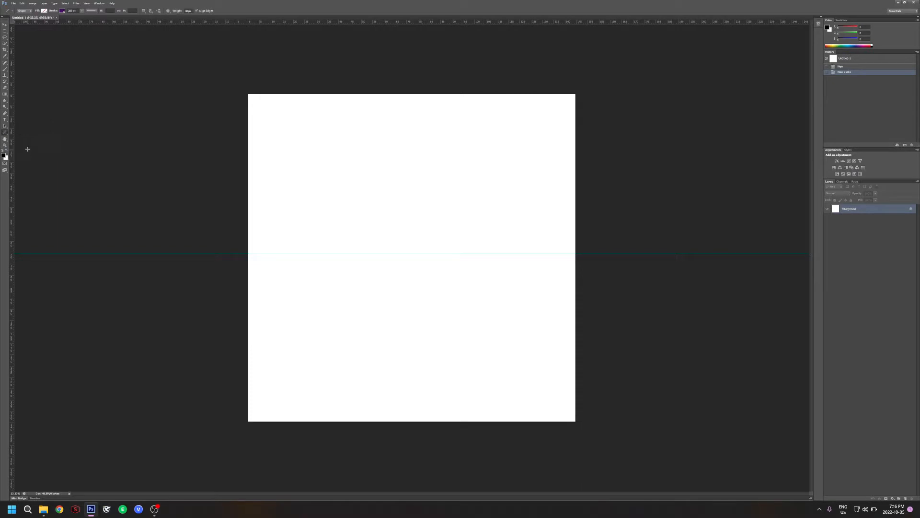
{"action": "left_click", "coordinate": [44, 11]}
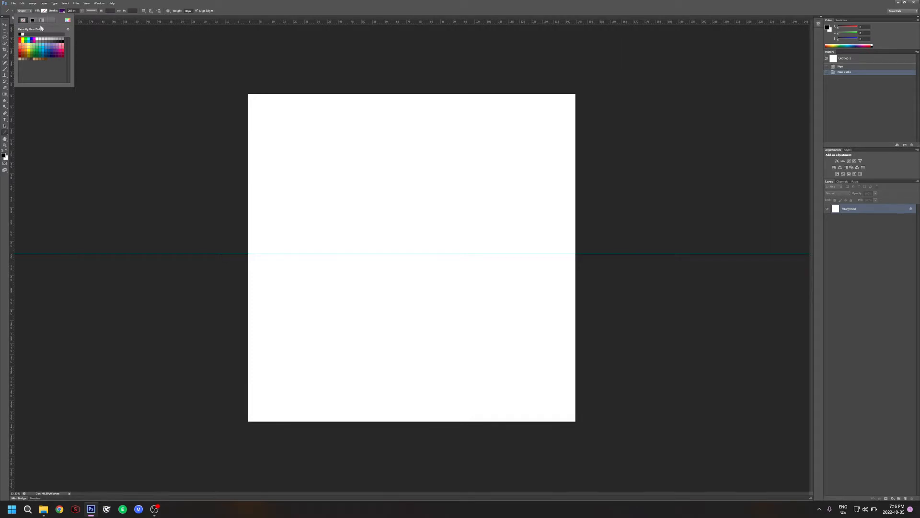
{"action": "left_click", "coordinate": [106, 72]}
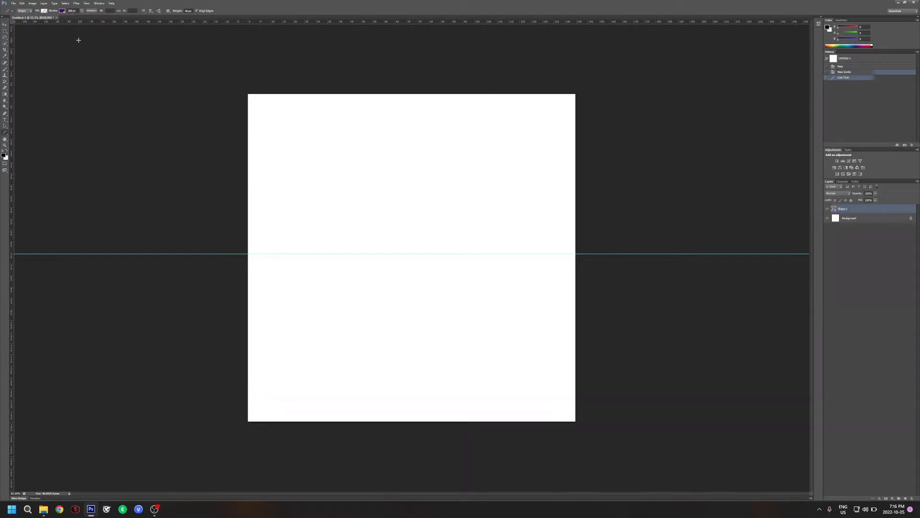
{"action": "left_click", "coordinate": [62, 11]}
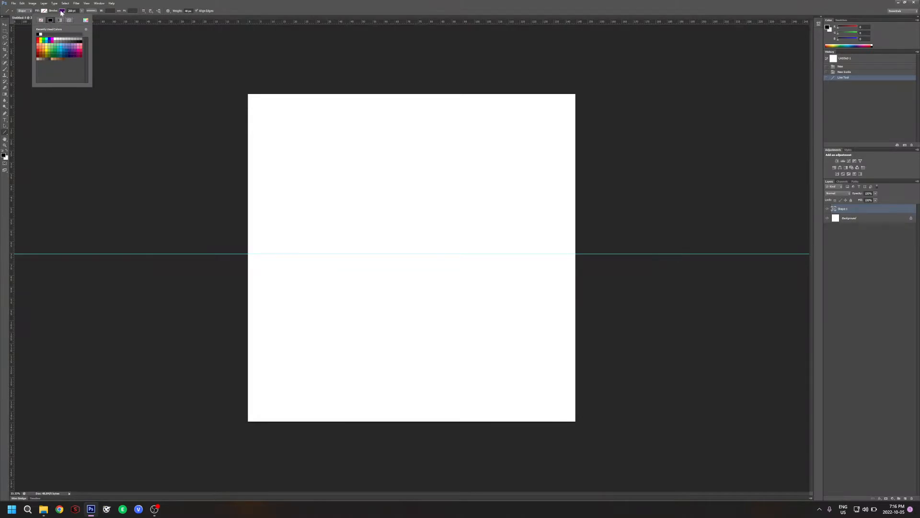
{"action": "left_click", "coordinate": [61, 12]}
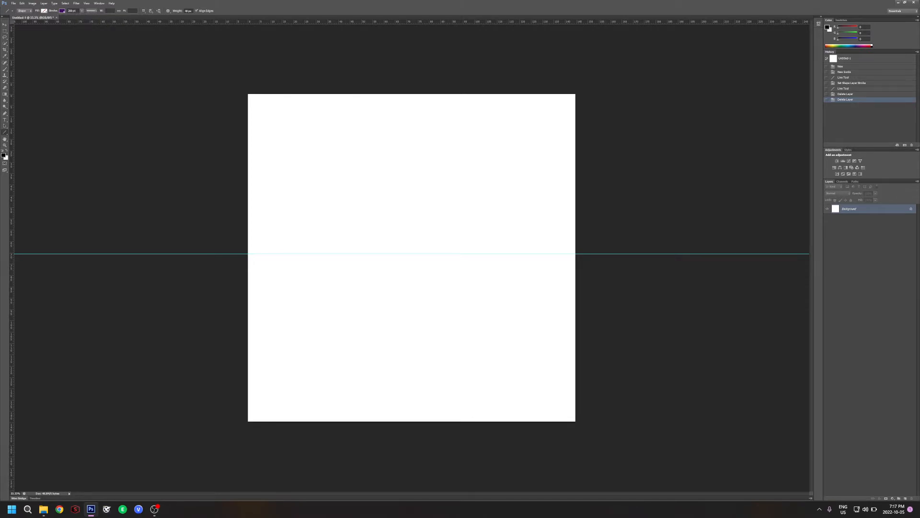
Step: Draw a horizontal line along the guide, nearly the full canvas width, with arrowheads at both start and end
{"action": "left_click", "coordinate": [168, 11]}
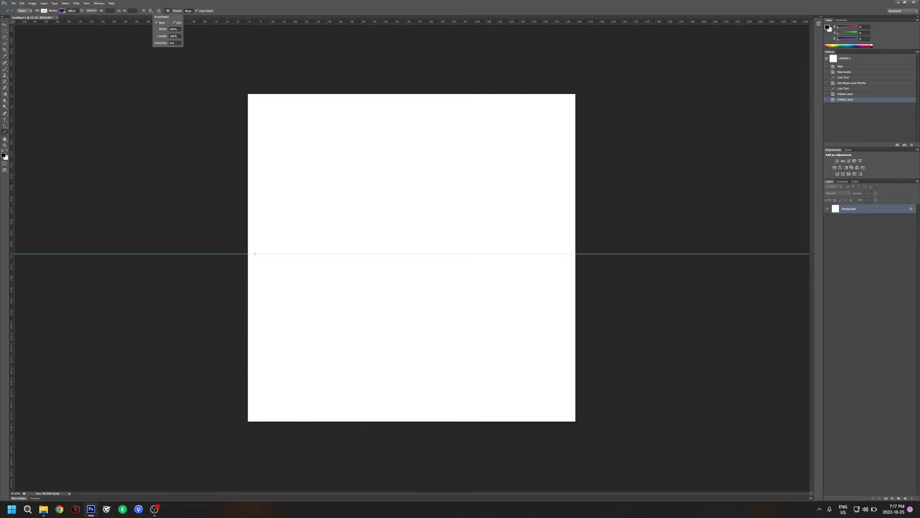
{"action": "left_click", "coordinate": [255, 254]}
{"action": "left_click_drag", "start_coordinate": [255, 254], "coordinate": [570, 255]}
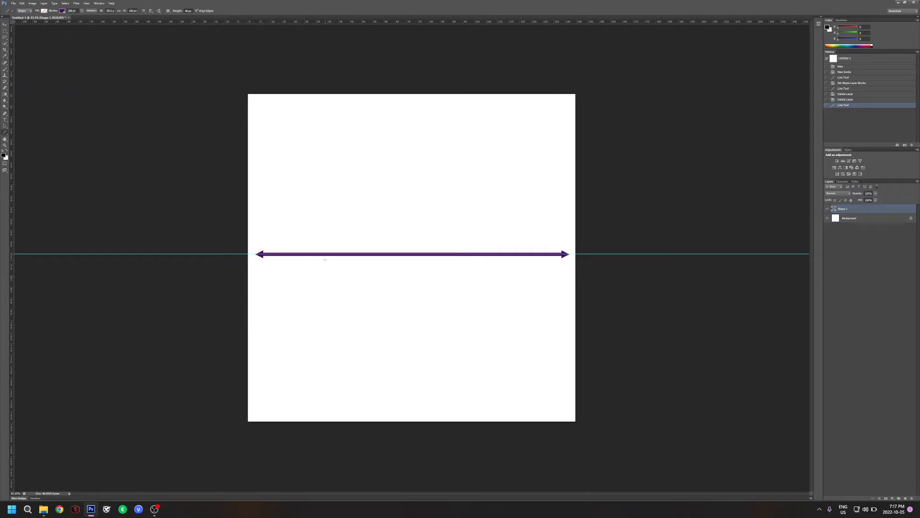
Step: Add a new empty layer above the arrow's shape layer, keeping the default layer options
{"action": "key", "text": "v"}
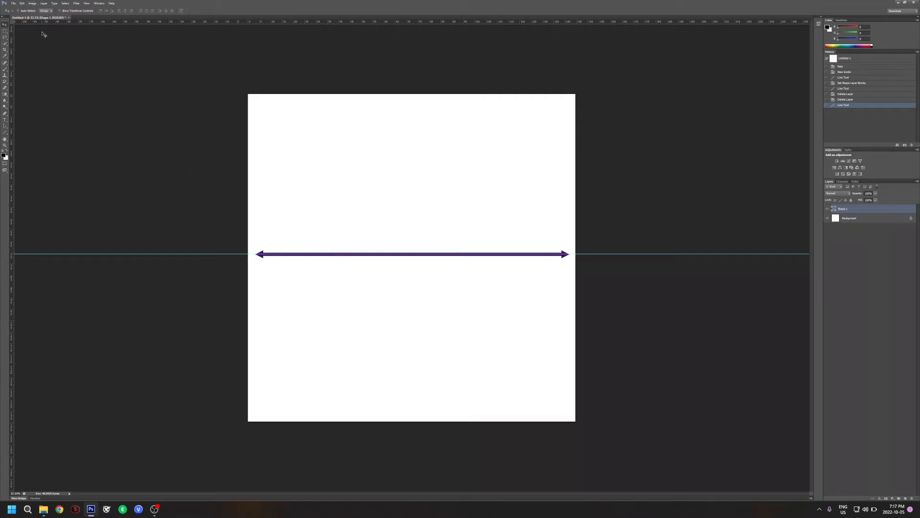
{"action": "left_click", "coordinate": [43, 4]}
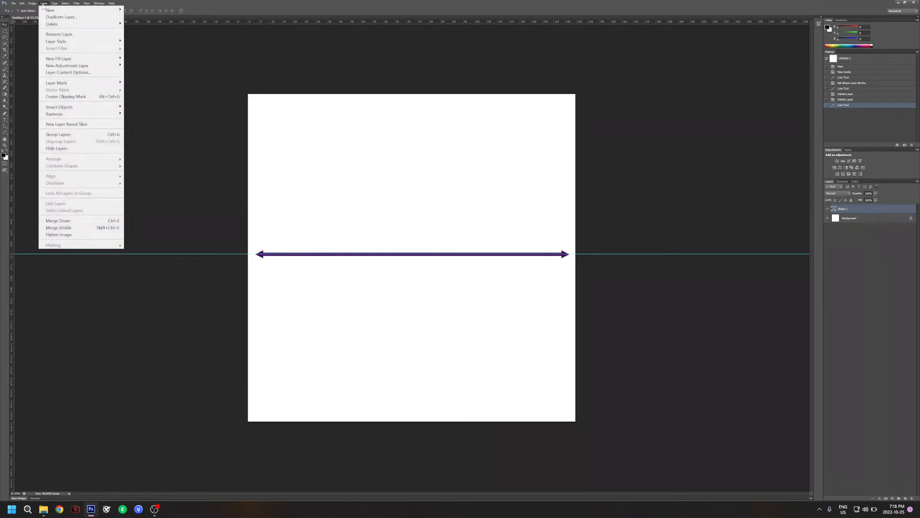
{"action": "mouse_move", "coordinate": [111, 10]}
{"action": "left_click", "coordinate": [140, 10]}
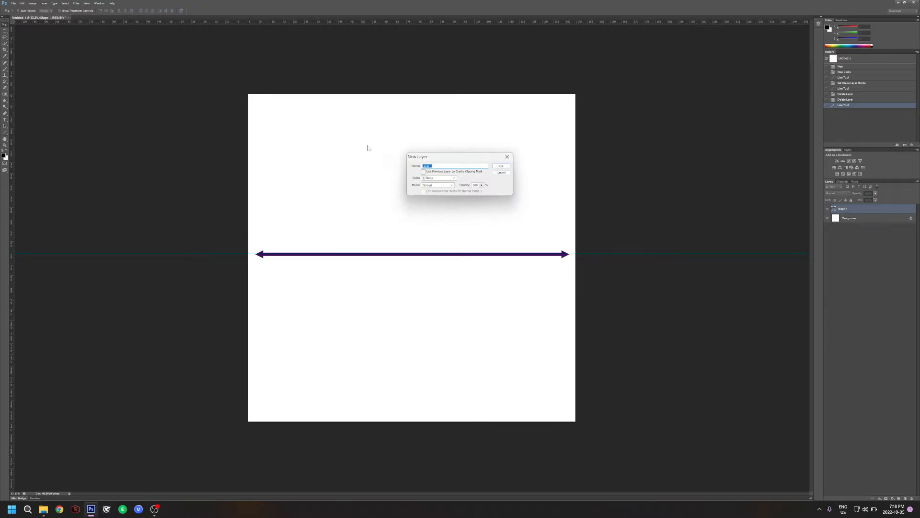
{"action": "left_click", "coordinate": [499, 172]}
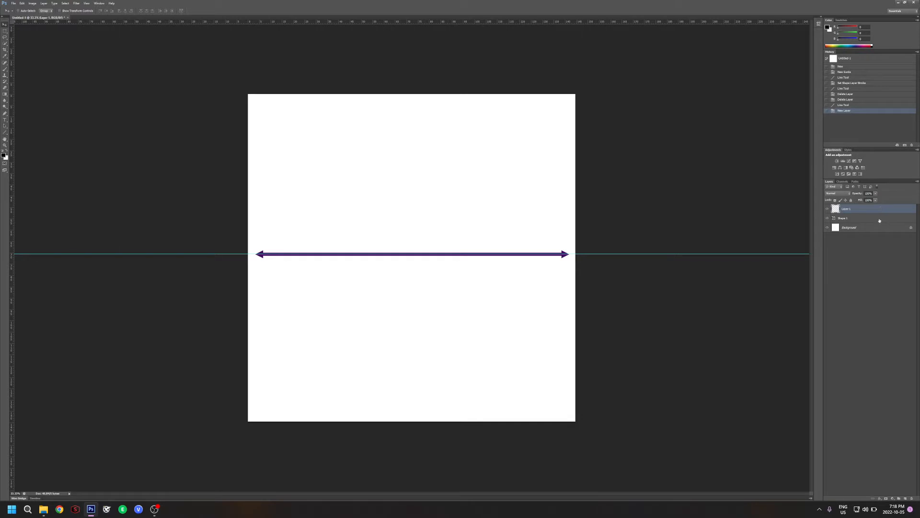
Step: Merge the empty layer with the arrow's shape layer and delete the Background layer
{"action": "left_click", "coordinate": [880, 220]}
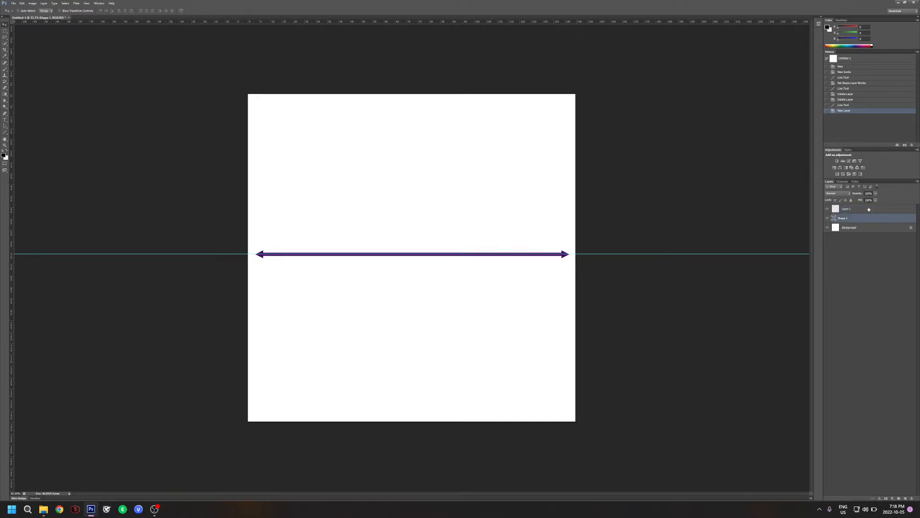
{"action": "left_click", "coordinate": [869, 209], "text": "shift"}
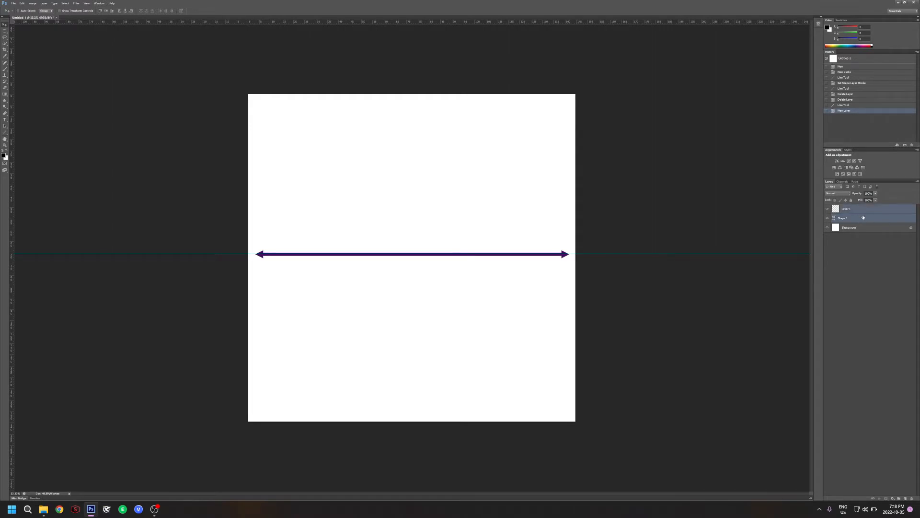
{"action": "left_click", "coordinate": [44, 4]}
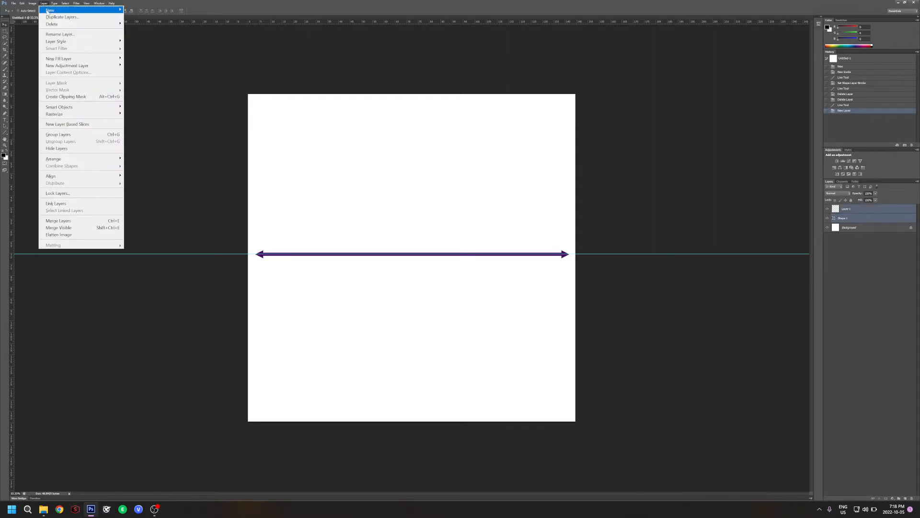
{"action": "left_click", "coordinate": [75, 222]}
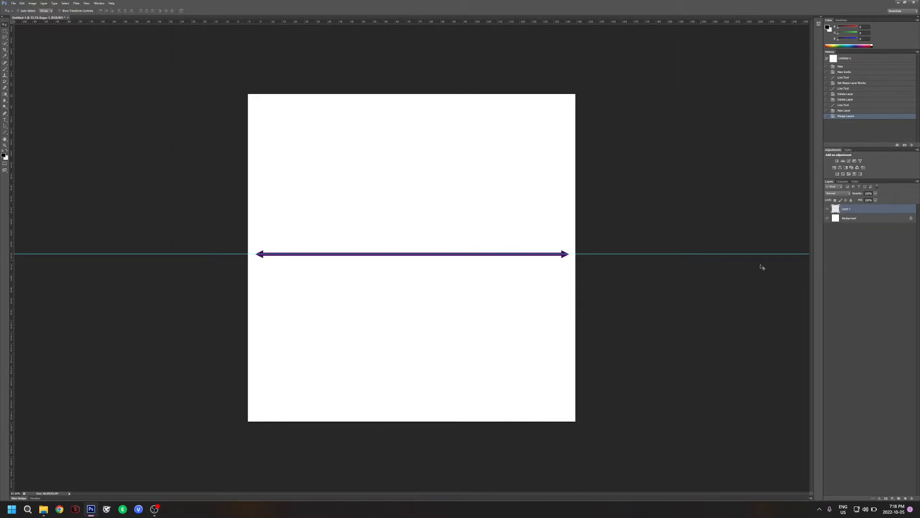
{"action": "left_click_drag", "start_coordinate": [884, 220], "coordinate": [911, 498]}
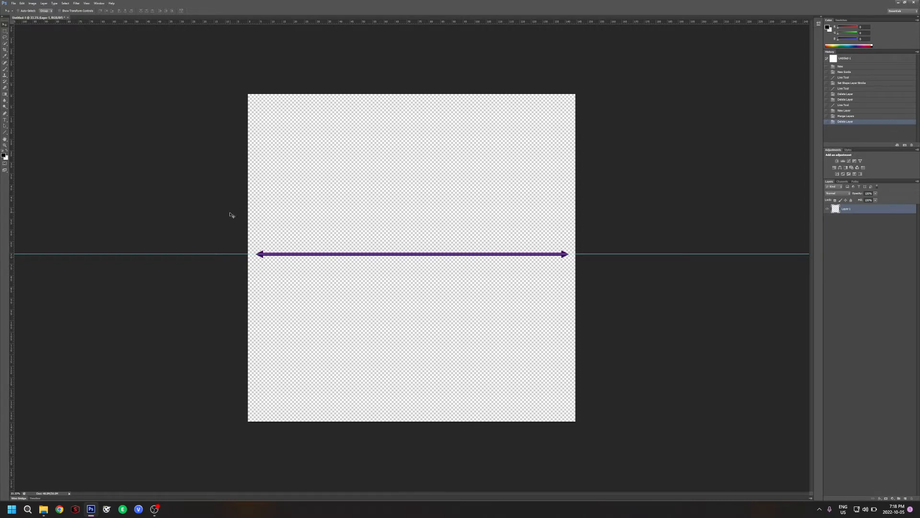
Step: Save the arrow to the Desktop in PNG format with the file name Arrow, replacing the existing file
{"action": "left_click", "coordinate": [14, 4]}
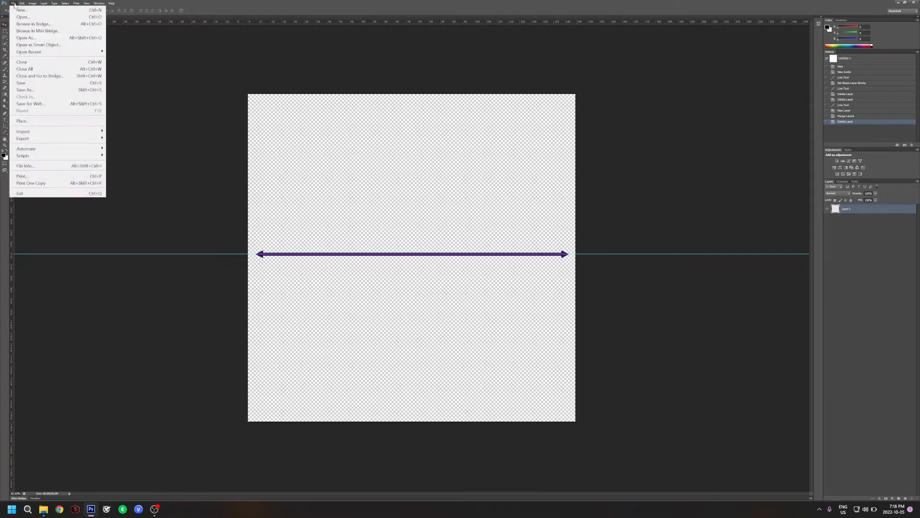
{"action": "left_click", "coordinate": [20, 90]}
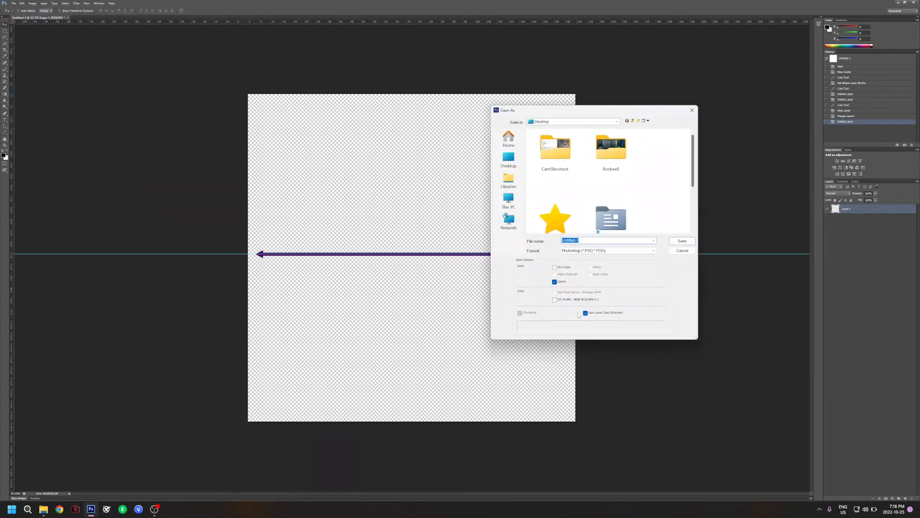
{"action": "left_click", "coordinate": [595, 250]}
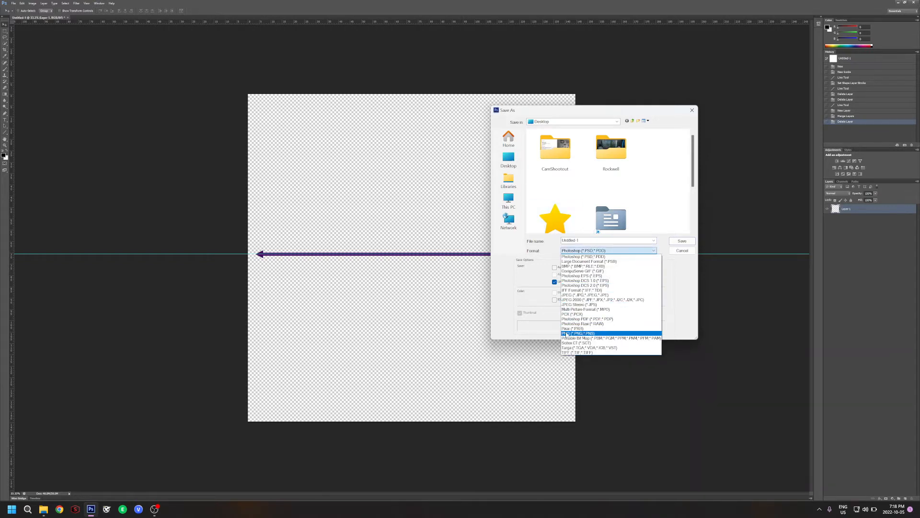
{"action": "left_click", "coordinate": [565, 333]}
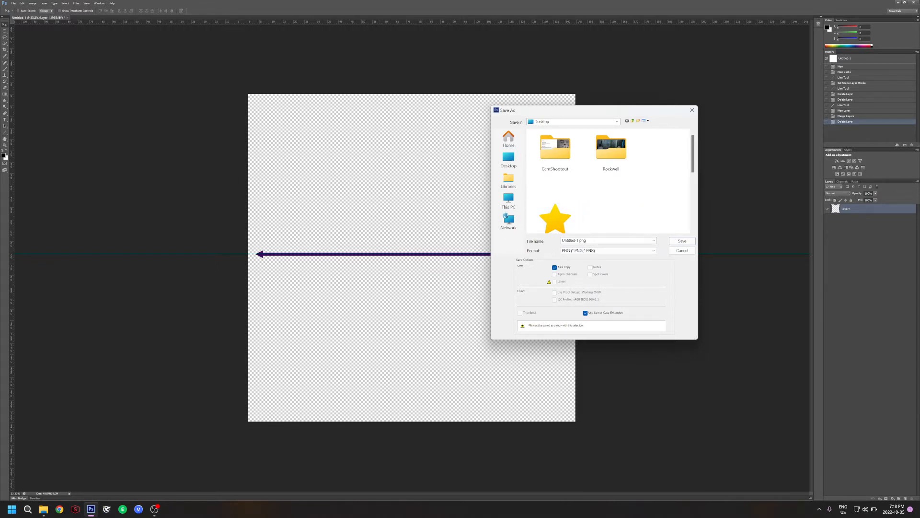
{"action": "double_click", "coordinate": [574, 240]}
{"action": "left_click", "coordinate": [569, 241]}
{"action": "left_click_drag", "start_coordinate": [578, 240], "coordinate": [562, 240]}
{"action": "type", "text": "Arrow"}
{"action": "key", "text": "Return"}
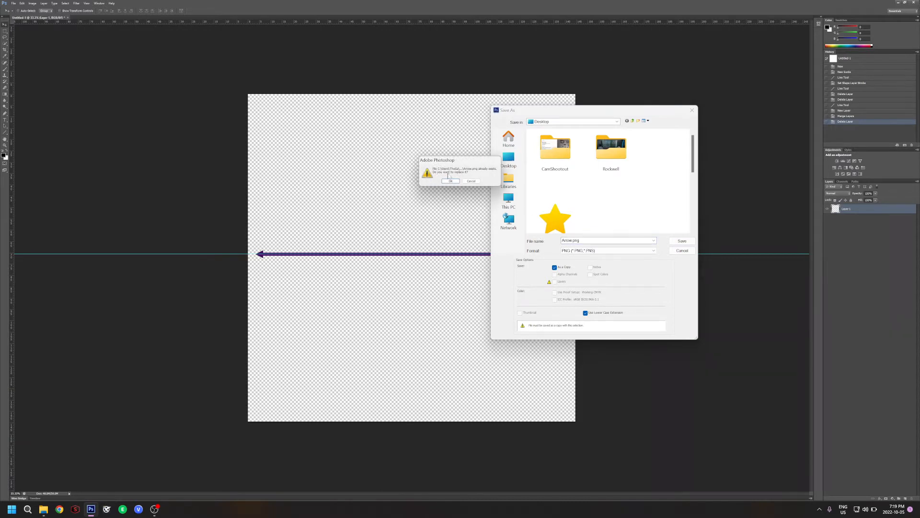
{"action": "left_click", "coordinate": [451, 181]}
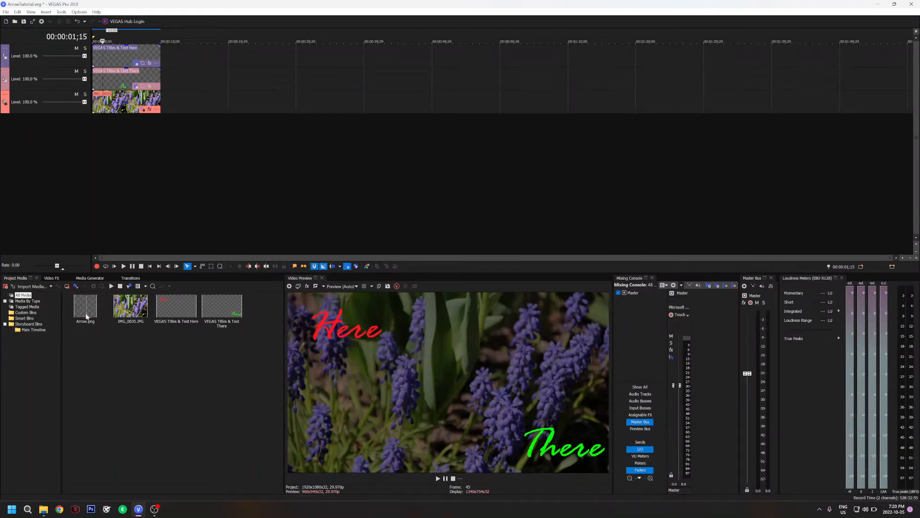
Step: In VEGAS Pro, add Arrow.png on a new topmost track and extend it to the end of the other events
{"action": "left_click_drag", "start_coordinate": [82, 321], "coordinate": [71, 154]}
{"action": "left_click_drag", "start_coordinate": [126, 124], "coordinate": [160, 125]}
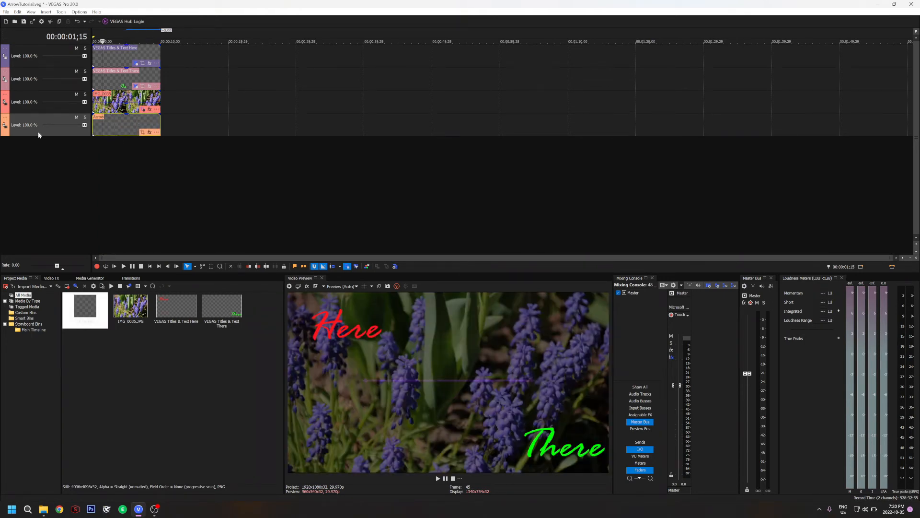
{"action": "left_click_drag", "start_coordinate": [32, 54], "coordinate": [32, 51]}
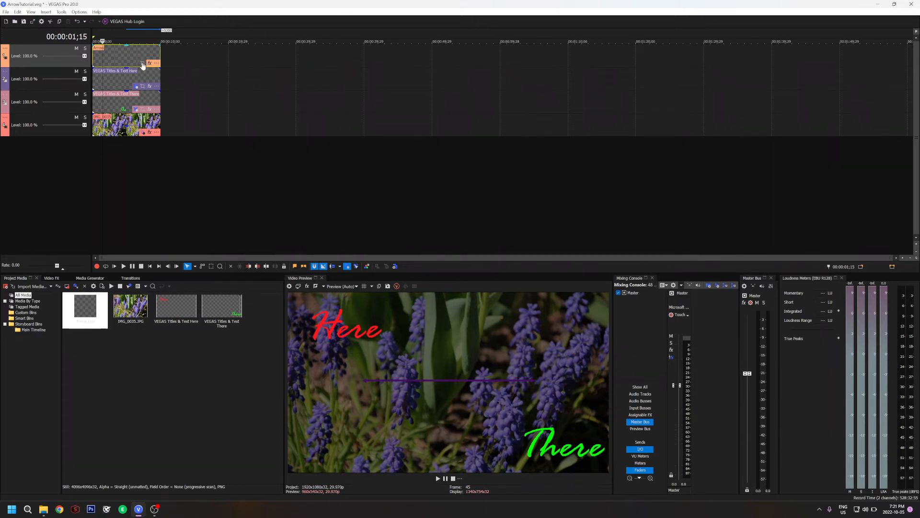
Step: Use Event Pan/Crop on the arrow event to rotate its frame to about -28.5 degrees, slanting the arrow from Here towards There
{"action": "left_click", "coordinate": [143, 64]}
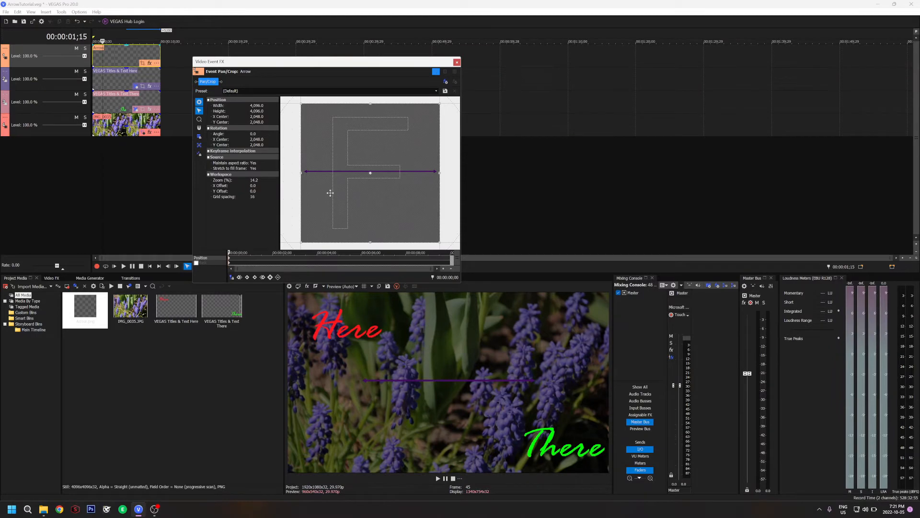
{"action": "scroll", "coordinate": [328, 194], "scroll_direction": "down", "scroll_amount": 3}
{"action": "left_click_drag", "start_coordinate": [332, 136], "coordinate": [324, 160]}
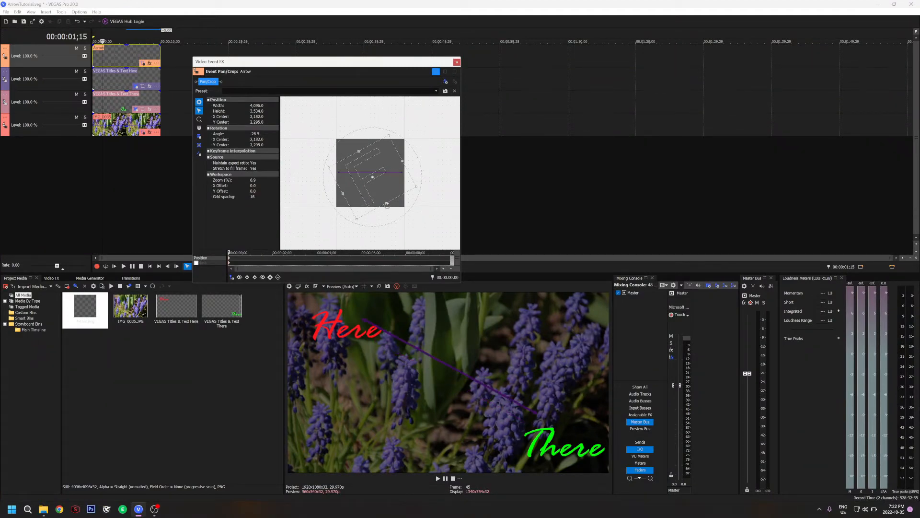
Step: Reduce the arrow's crop frame height to about 2,834 and shift its center to about X 2,319, Y 1,958
{"action": "left_click_drag", "start_coordinate": [387, 205], "coordinate": [380, 194]}
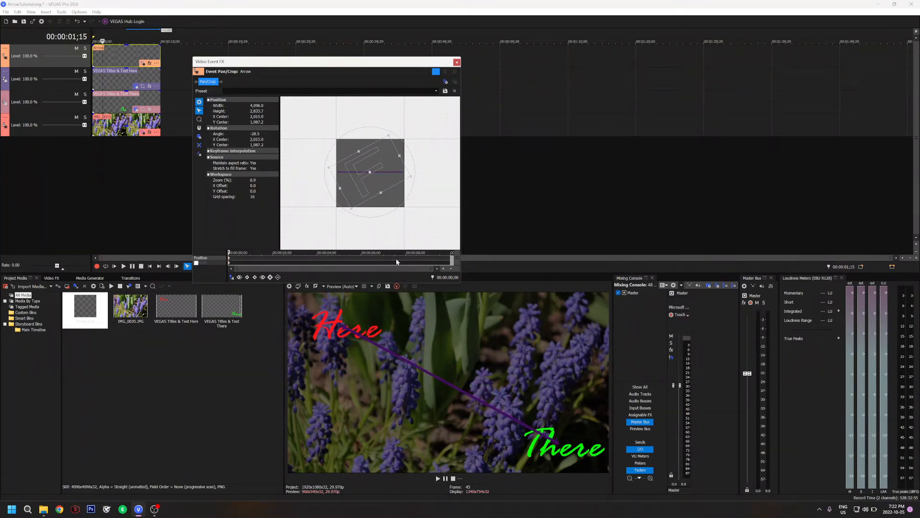
{"action": "left_click_drag", "start_coordinate": [369, 190], "coordinate": [371, 190]}
{"action": "left_click_drag", "start_coordinate": [372, 190], "coordinate": [373, 190]}
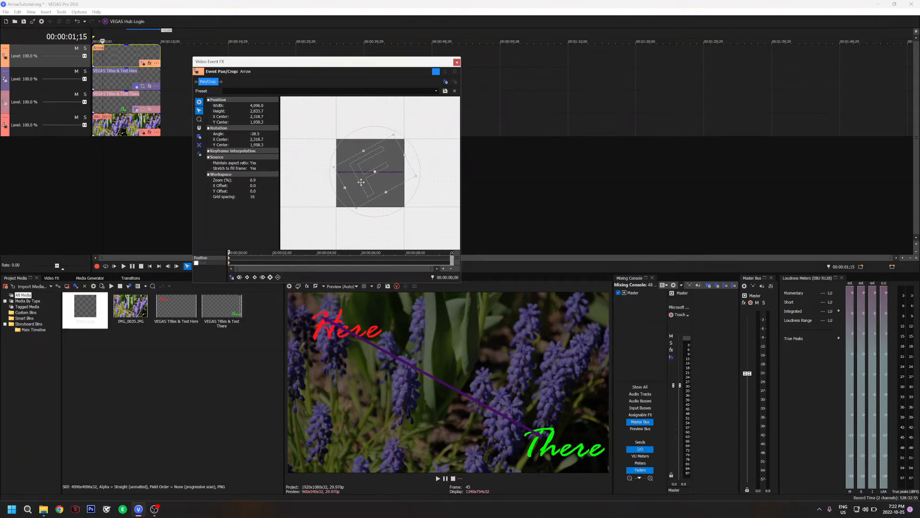
Step: Shift the arrow's crop center to about X 2,564 and add a Position keyframe at the end of the event
{"action": "mouse_move", "coordinate": [361, 182]}
{"action": "left_mouse_down"}
{"action": "mouse_move", "coordinate": [416, 183]}
{"action": "mouse_move", "coordinate": [357, 181]}
{"action": "mouse_move", "coordinate": [366, 182]}
{"action": "left_mouse_up"}
{"action": "left_click", "coordinate": [237, 253]}
{"action": "left_click", "coordinate": [351, 253]}
{"action": "left_click_drag", "start_coordinate": [352, 253], "coordinate": [451, 252]}
{"action": "left_click", "coordinate": [271, 279]}
Step: At the 8-second mark, add a Position keyframe with the crop center shifted to about X 5,326, Y 1,987 so the arrow slides back towards Here
{"action": "left_click_drag", "start_coordinate": [430, 251], "coordinate": [405, 252]}
{"action": "scroll", "coordinate": [405, 252], "scroll_direction": "up", "scroll_amount": 5}
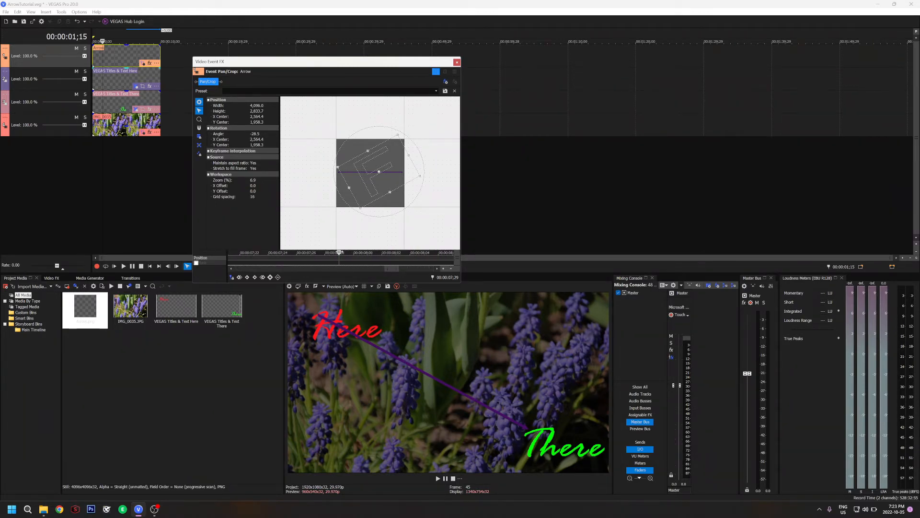
{"action": "left_click_drag", "start_coordinate": [346, 253], "coordinate": [353, 252]}
{"action": "scroll", "coordinate": [343, 261], "scroll_direction": "down", "scroll_amount": 5}
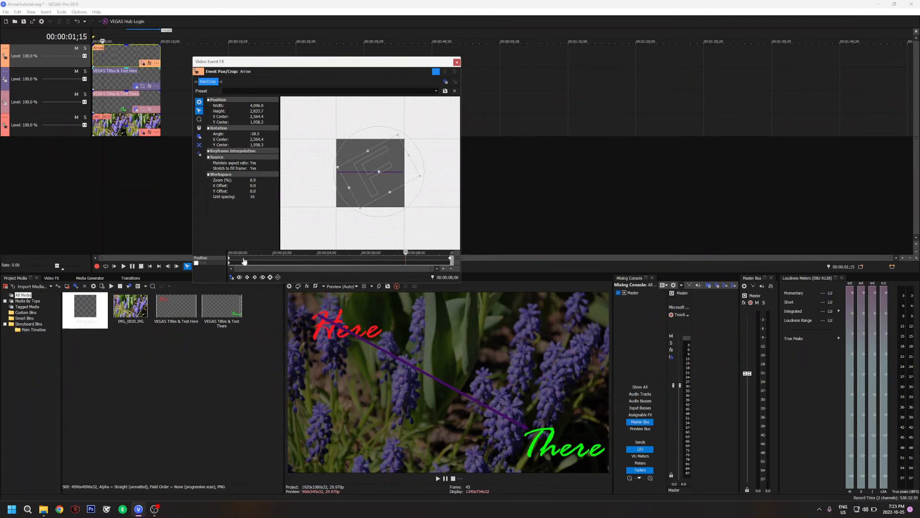
{"action": "left_click", "coordinate": [264, 259]}
{"action": "left_click_drag", "start_coordinate": [264, 261], "coordinate": [417, 259]}
{"action": "left_click", "coordinate": [406, 255]}
{"action": "left_click", "coordinate": [416, 259]}
{"action": "left_click", "coordinate": [406, 258]}
{"action": "left_click_drag", "start_coordinate": [387, 183], "coordinate": [432, 183]}
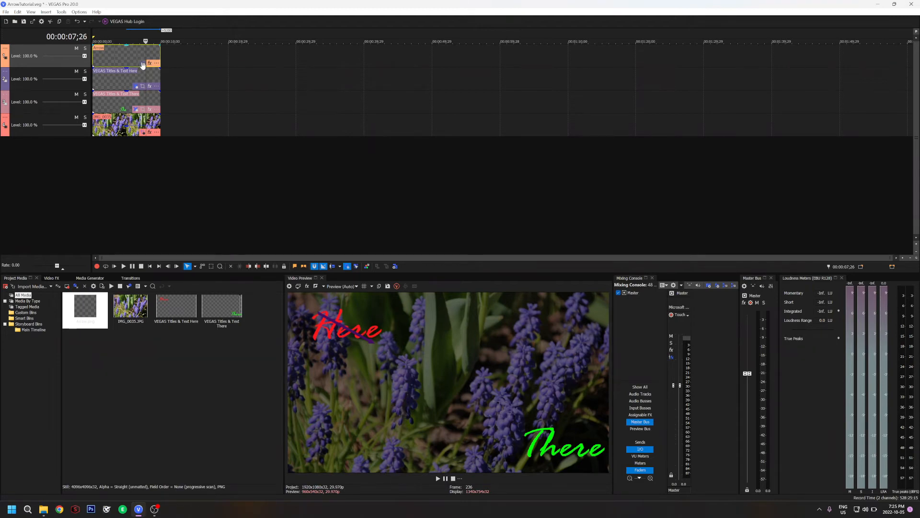
Step: Turn on cursor syncing in the arrow's Pan/Crop settings and scrub through the keyframes to check the slide
{"action": "left_click", "coordinate": [143, 64]}
{"action": "left_click", "coordinate": [231, 277]}
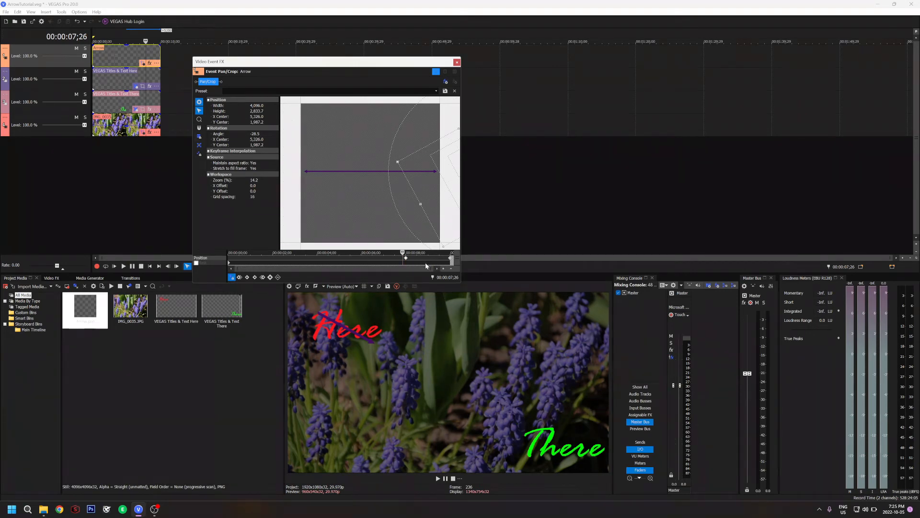
{"action": "left_click_drag", "start_coordinate": [403, 252], "coordinate": [450, 252]}
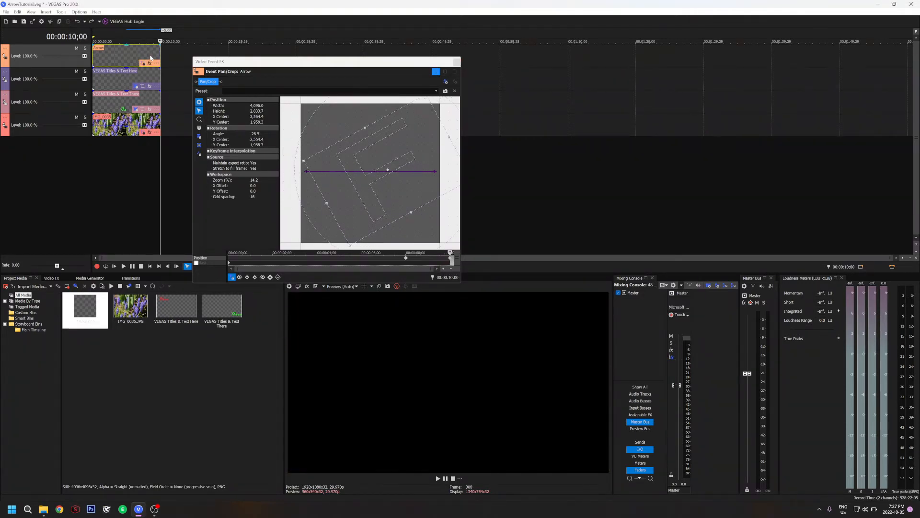
{"action": "left_click", "coordinate": [405, 259]}
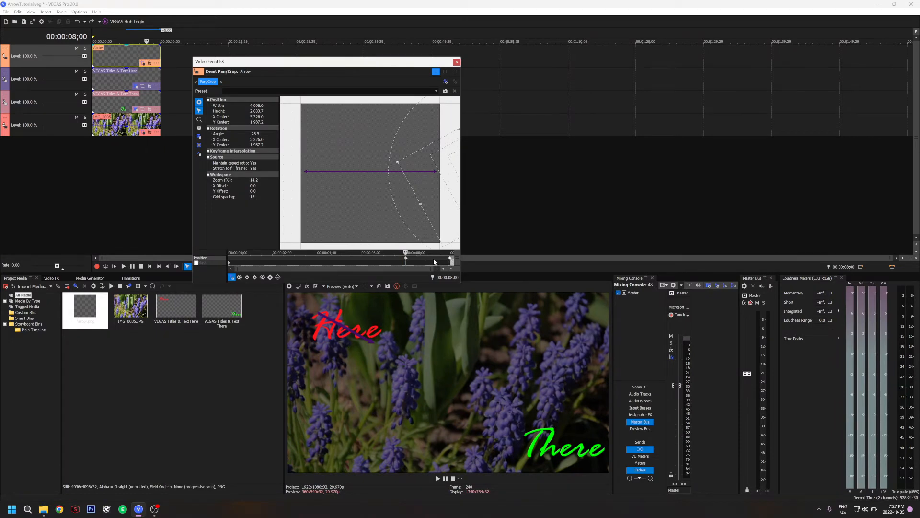
{"action": "left_click_drag", "start_coordinate": [406, 260], "coordinate": [273, 261]}
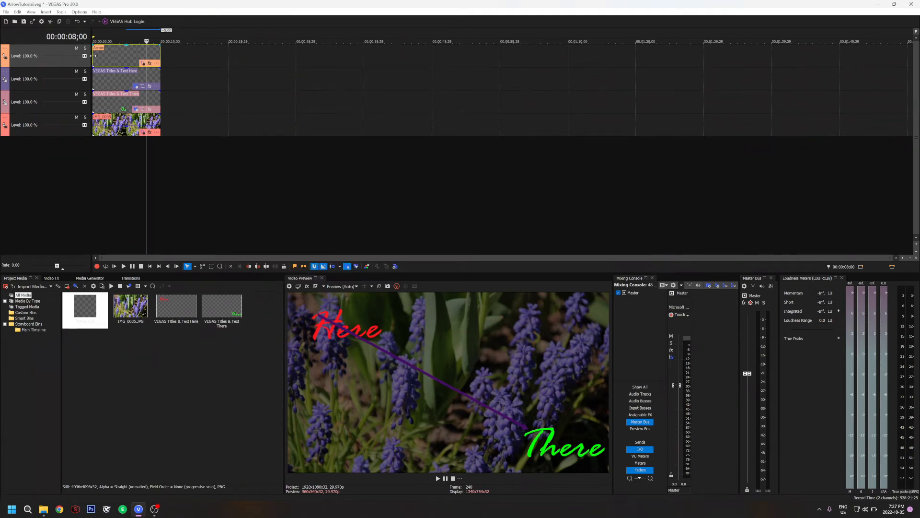
Step: Trim the start of the arrow event to 00:00:08;00 and enable its Pan/Crop mask at the event's first frame
{"action": "left_click_drag", "start_coordinate": [96, 56], "coordinate": [148, 56]}
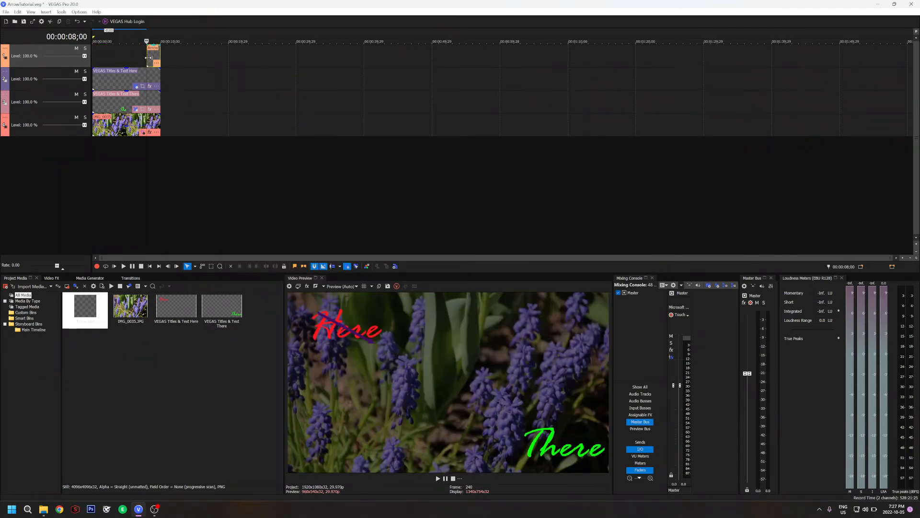
{"action": "scroll", "coordinate": [152, 61], "scroll_direction": "up", "scroll_amount": 6}
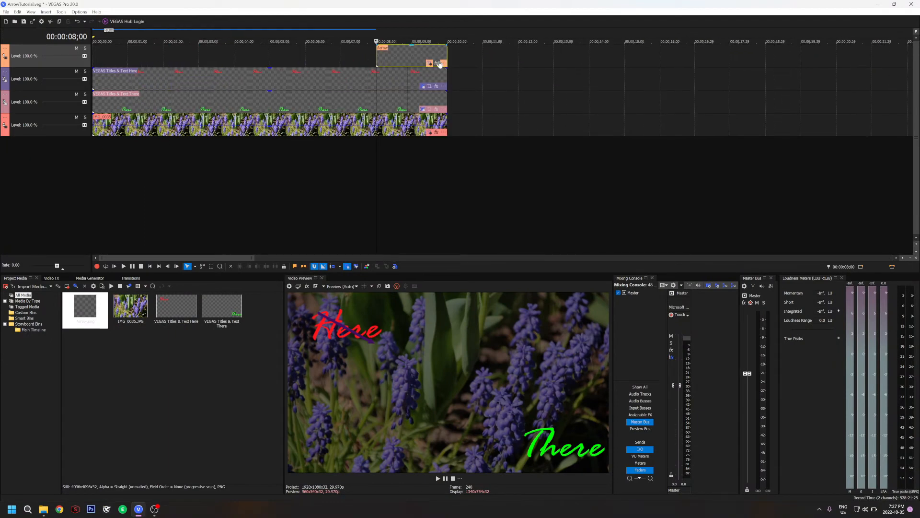
{"action": "left_click", "coordinate": [430, 64]}
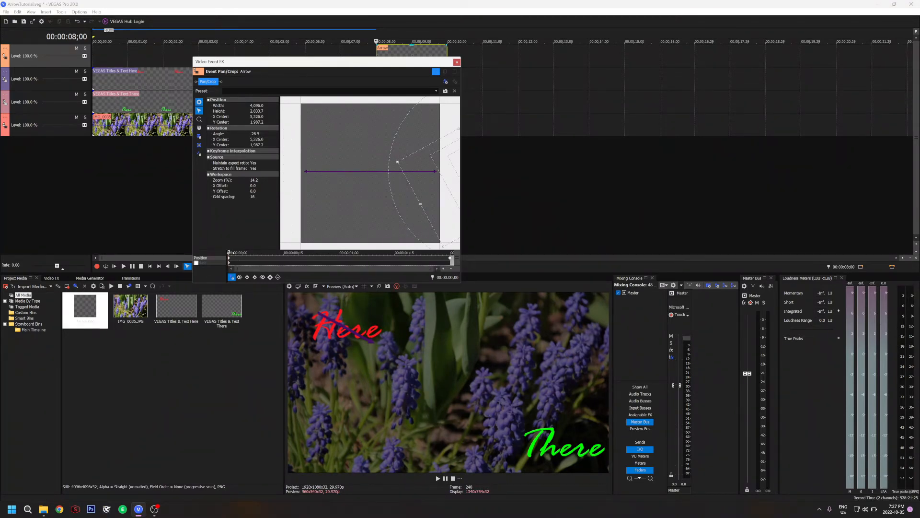
{"action": "mouse_move", "coordinate": [232, 252]}
{"action": "left_mouse_down"}
{"action": "mouse_move", "coordinate": [433, 253]}
{"action": "mouse_move", "coordinate": [216, 256]}
{"action": "left_mouse_up"}
{"action": "left_click", "coordinate": [196, 263]}
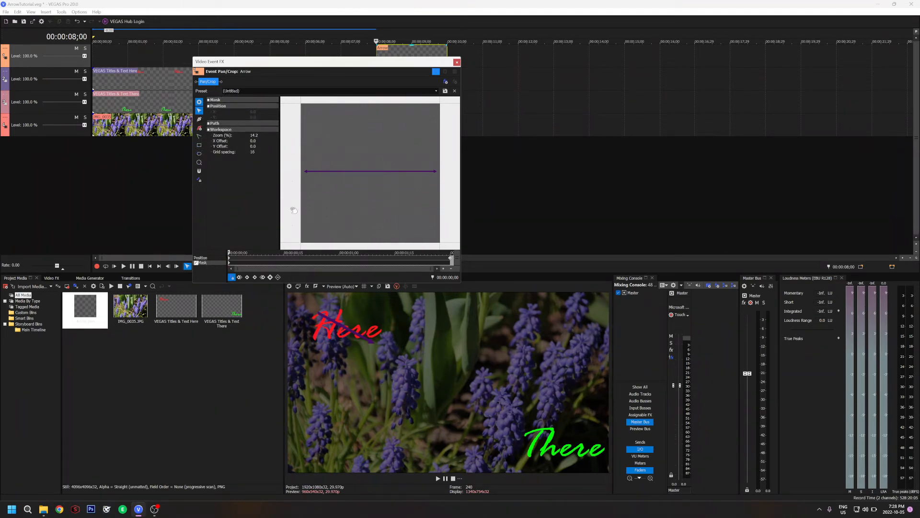
Step: Draw a rectangular mask in Negative mode over the arrow and widen it almost to the right arrowhead, centered at about X 1,724, Y 2,229
{"action": "scroll", "coordinate": [338, 192], "scroll_direction": "down", "scroll_amount": 2}
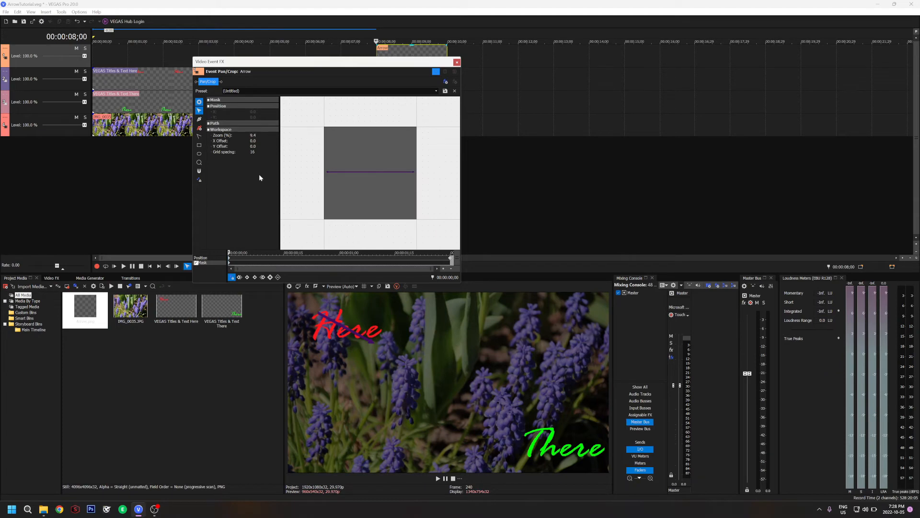
{"action": "left_click", "coordinate": [200, 145]}
{"action": "left_click_drag", "start_coordinate": [316, 160], "coordinate": [404, 192]}
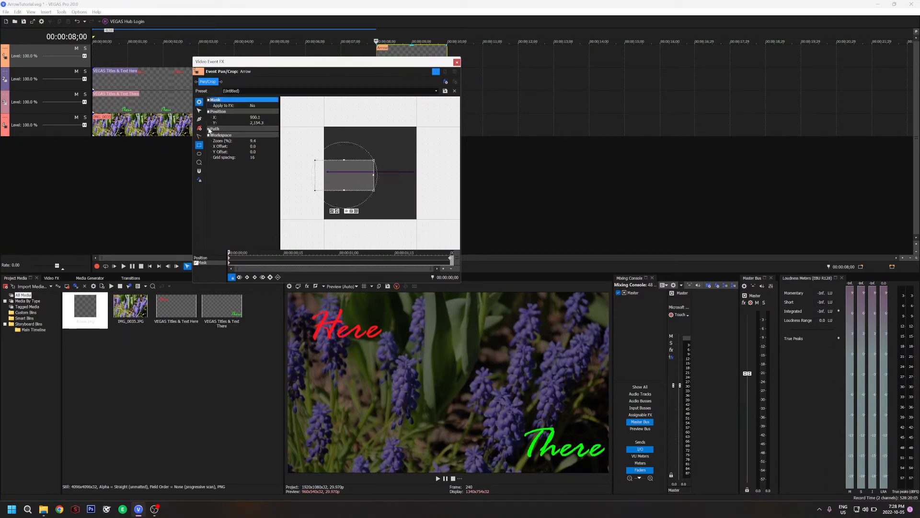
{"action": "left_click", "coordinate": [209, 129]}
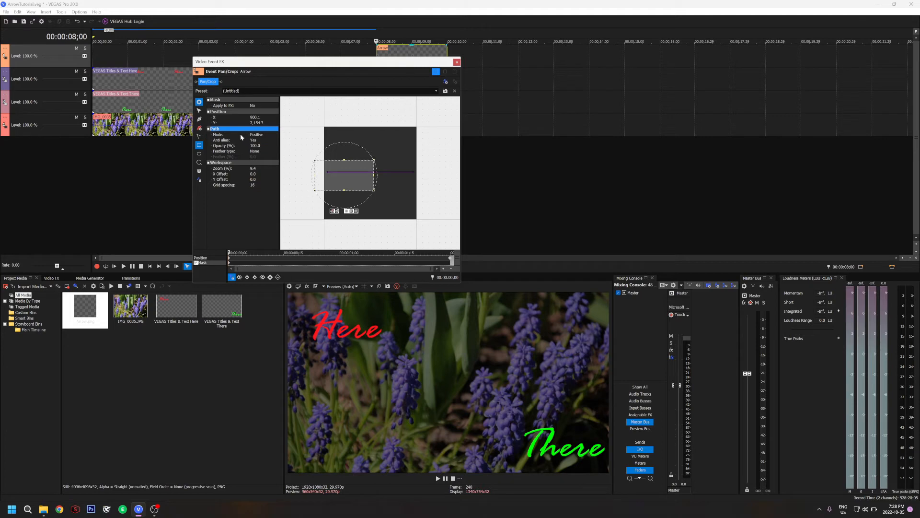
{"action": "left_click", "coordinate": [255, 138]}
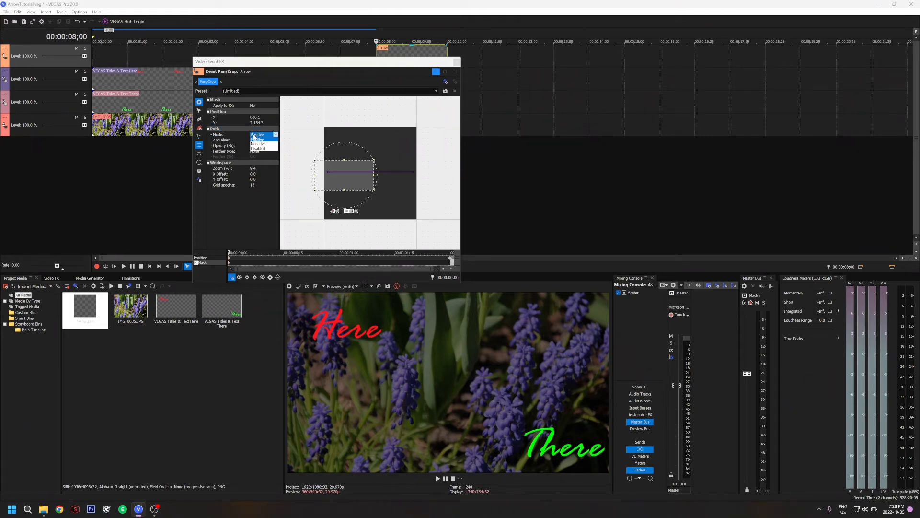
{"action": "left_click", "coordinate": [257, 144]}
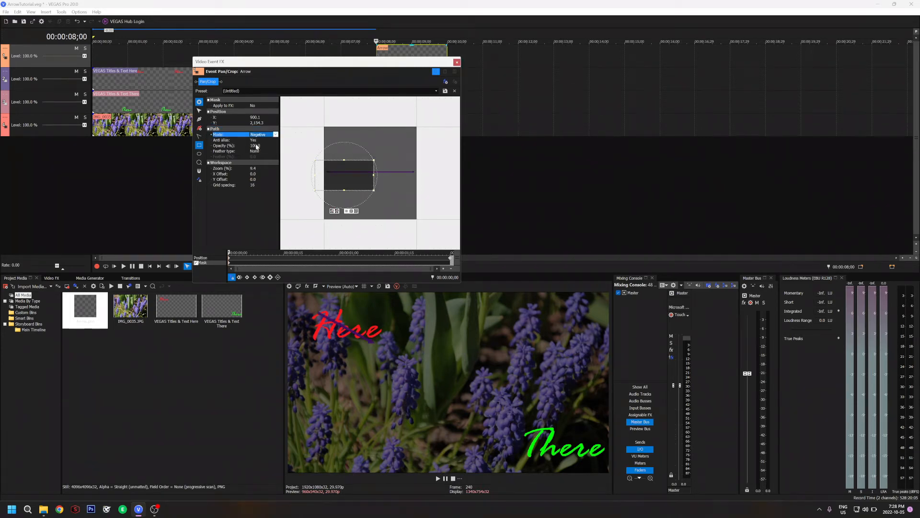
{"action": "left_click_drag", "start_coordinate": [343, 159], "coordinate": [411, 174]}
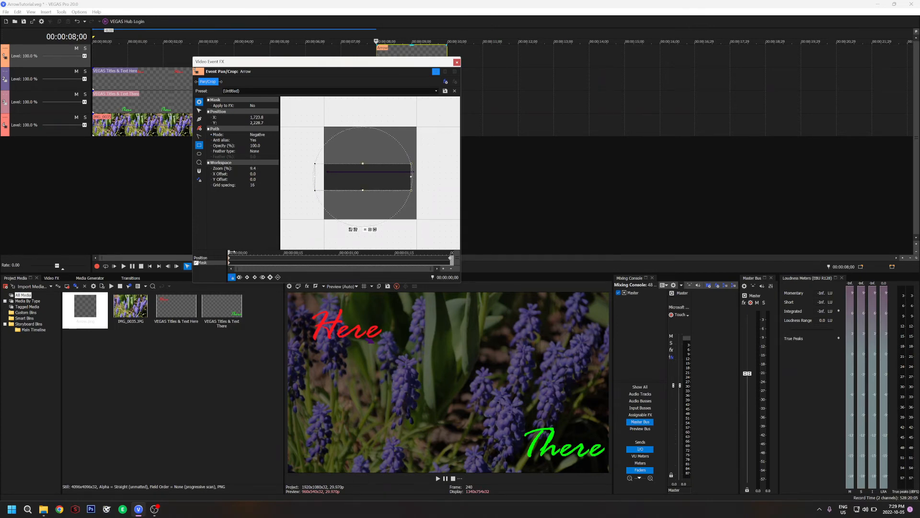
Step: At the end of the event, narrow the mask to the arrow's Here end, centered at about X 353, and scrub through the resulting animation
{"action": "left_click_drag", "start_coordinate": [242, 251], "coordinate": [446, 252]}
{"action": "left_click_drag", "start_coordinate": [411, 176], "coordinate": [350, 180]}
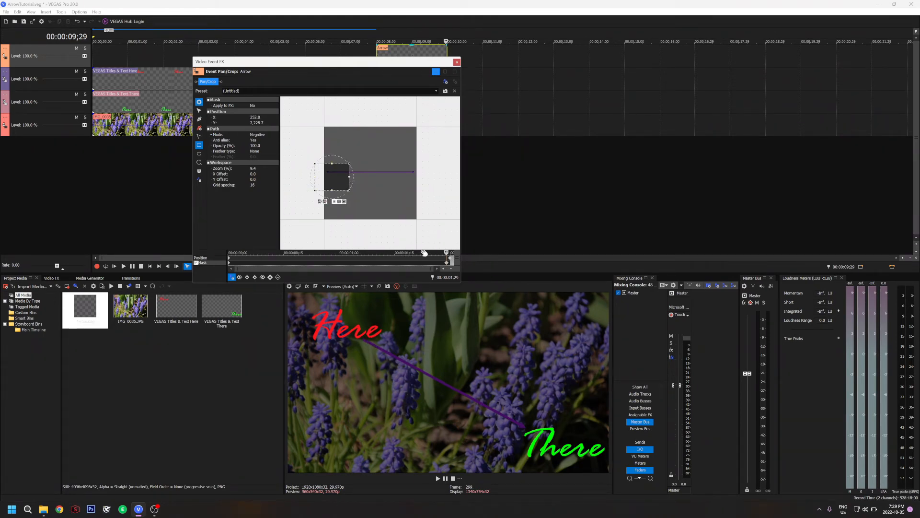
{"action": "left_click", "coordinate": [448, 263]}
{"action": "left_click_drag", "start_coordinate": [370, 253], "coordinate": [224, 252]}
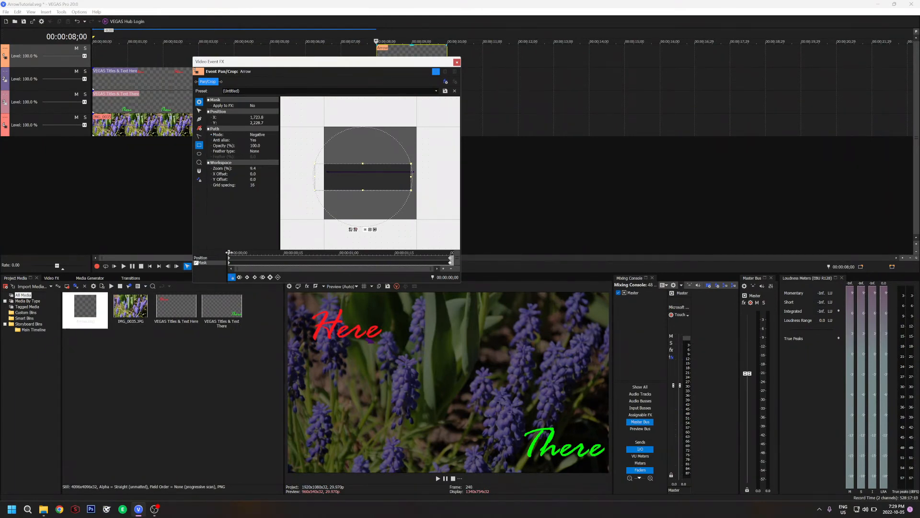
{"action": "left_click_drag", "start_coordinate": [230, 253], "coordinate": [444, 252]}
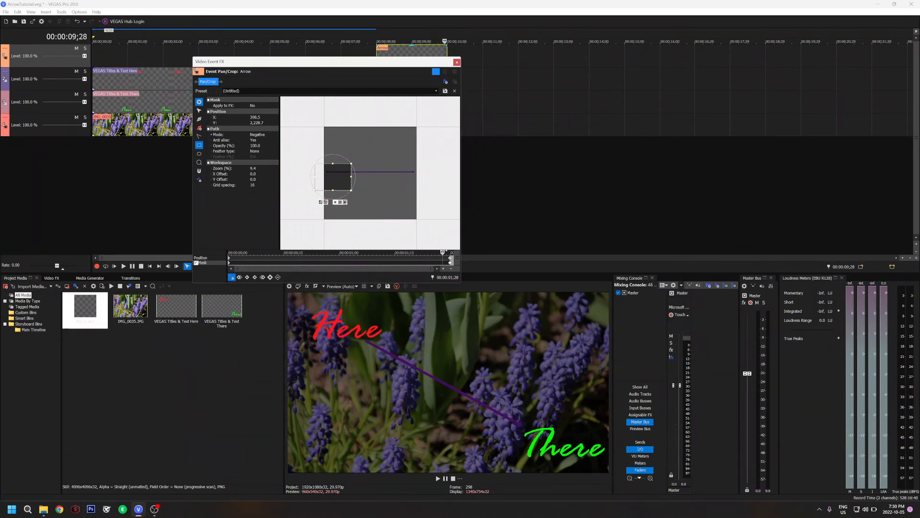
{"action": "left_click", "coordinate": [456, 63]}
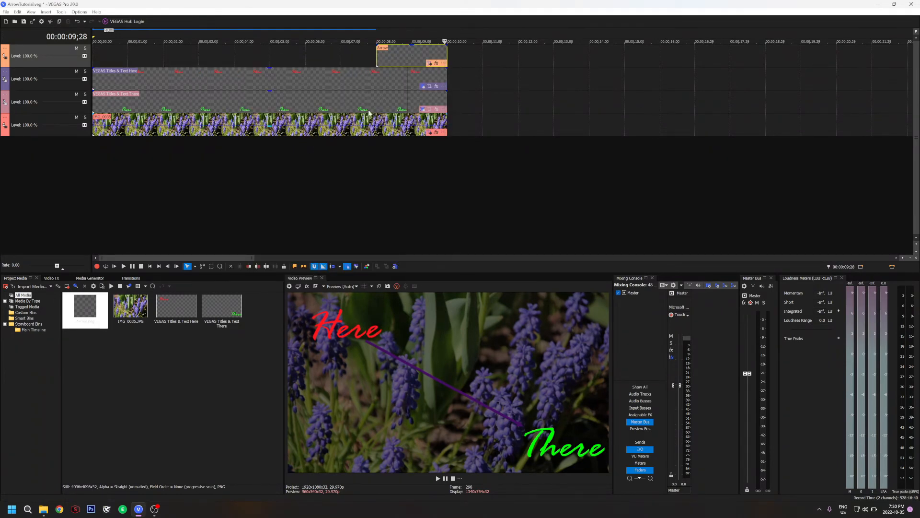
Step: Add the VEGAS Layer Dimensionality effect to the arrow event and move its settings window clear of the video preview
{"action": "left_click", "coordinate": [436, 64]}
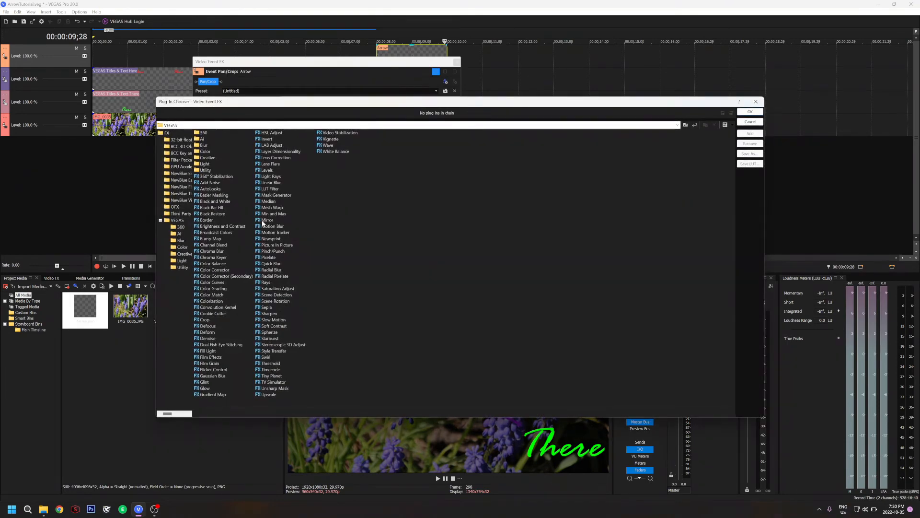
{"action": "double_click", "coordinate": [269, 152]}
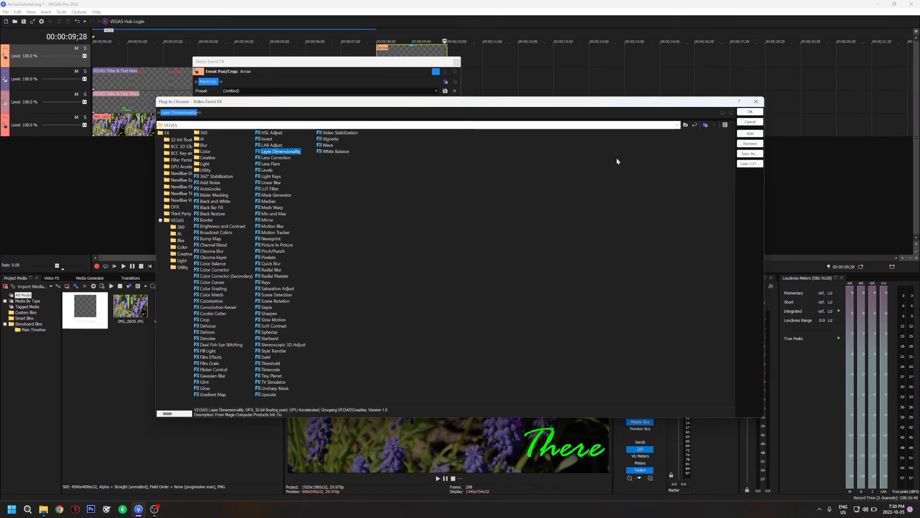
{"action": "left_click", "coordinate": [749, 112]}
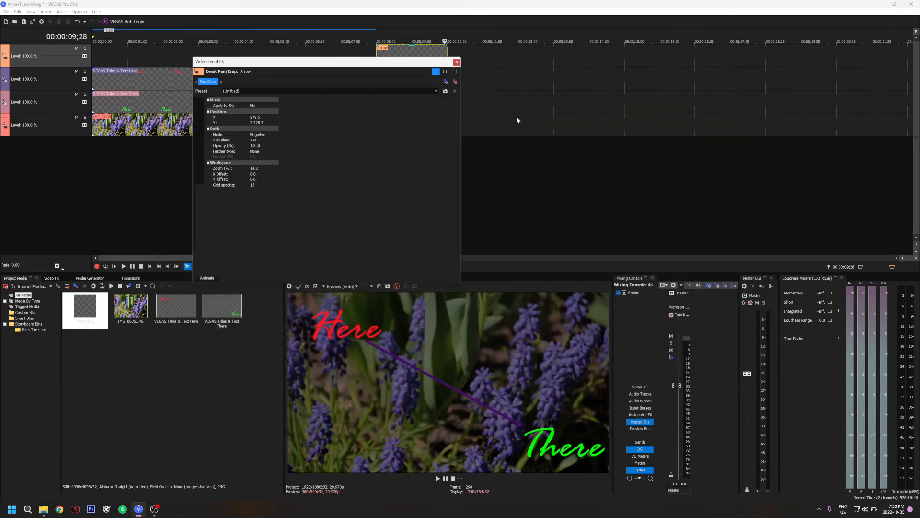
{"action": "left_click_drag", "start_coordinate": [260, 65], "coordinate": [212, 122]}
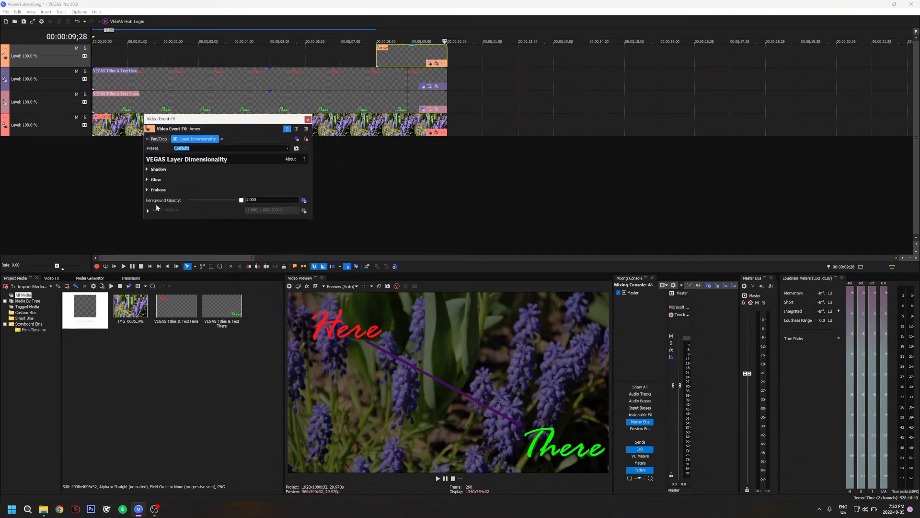
Step: Expand the Emboss, Glow and Shadow settings of the effect and set the shadow type to Drop
{"action": "left_click", "coordinate": [148, 190]}
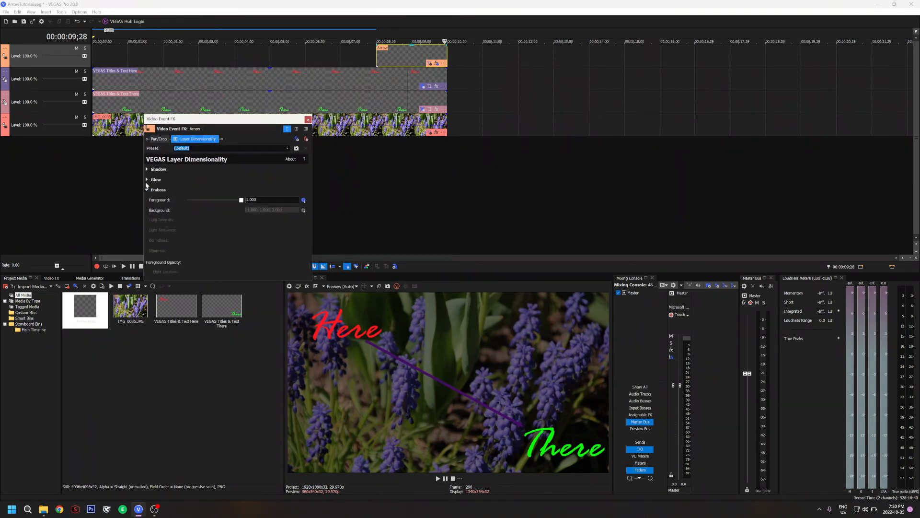
{"action": "left_click", "coordinate": [148, 179]}
{"action": "left_click", "coordinate": [146, 169]}
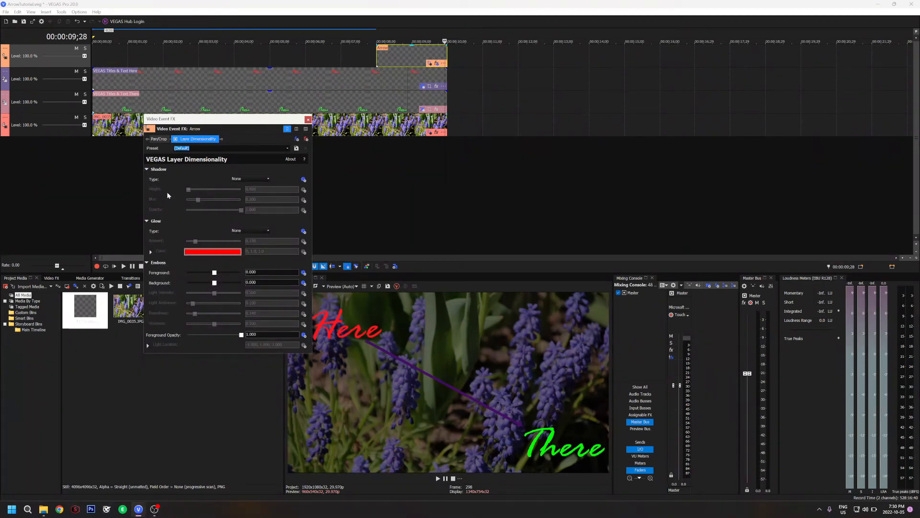
{"action": "left_click", "coordinate": [268, 180]}
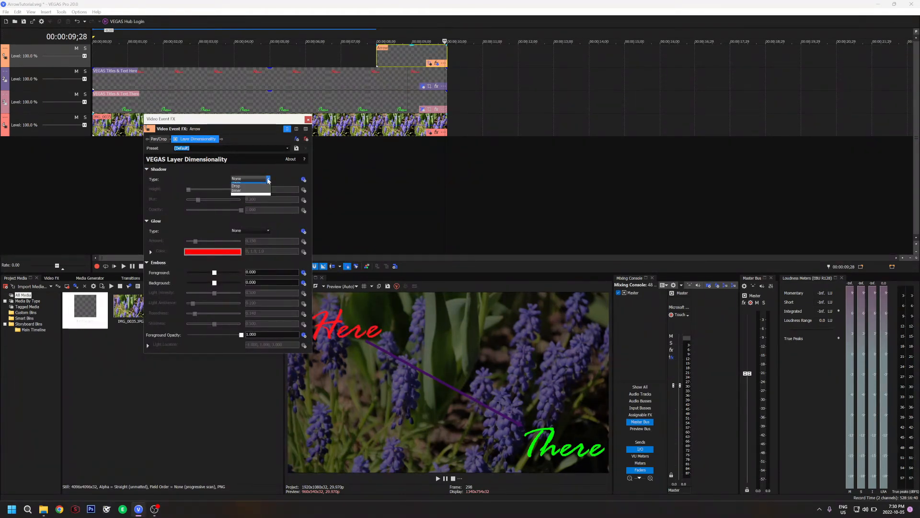
{"action": "left_click", "coordinate": [237, 183]}
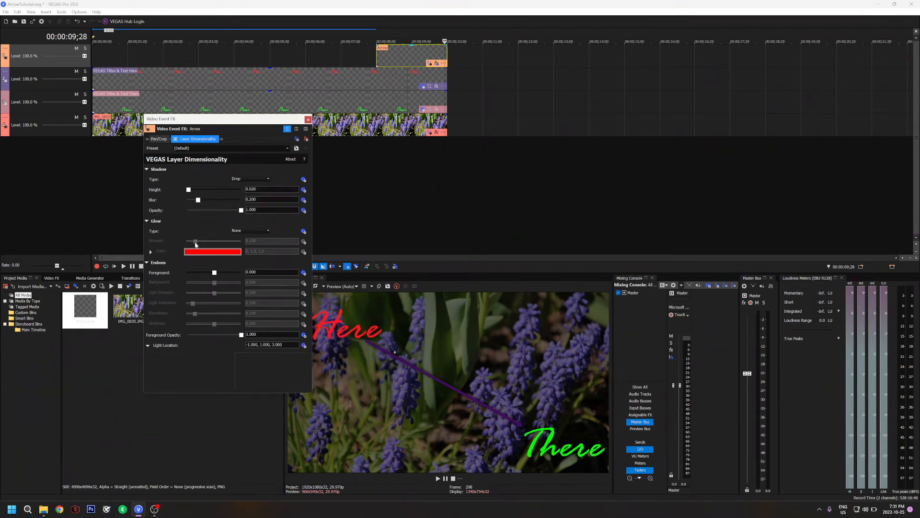
Step: Give the arrow an Edge glow in magenta with hue 311 and an amount of about 0.067
{"action": "left_click", "coordinate": [247, 231]}
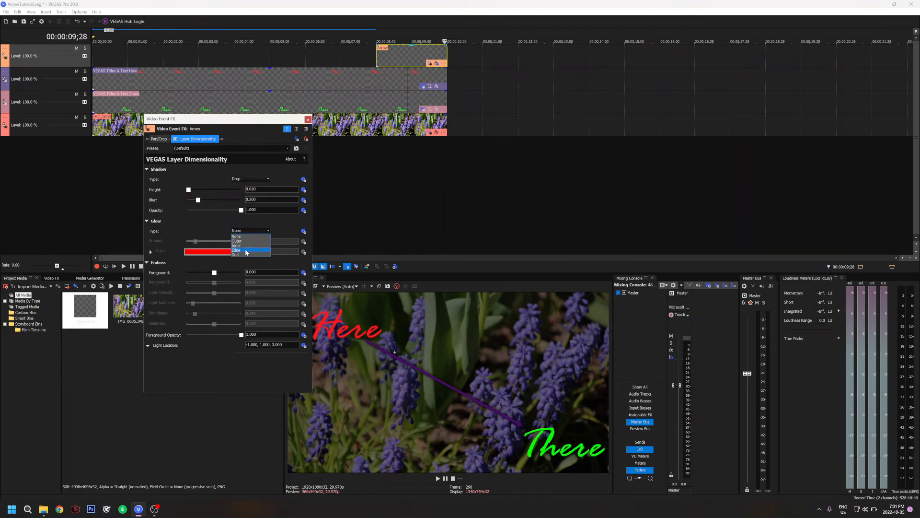
{"action": "left_click", "coordinate": [246, 251]}
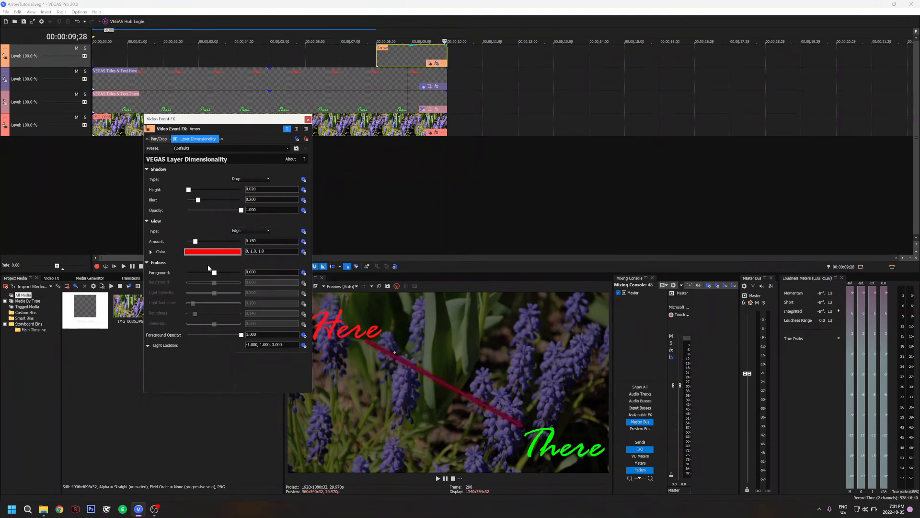
{"action": "left_click", "coordinate": [212, 251]}
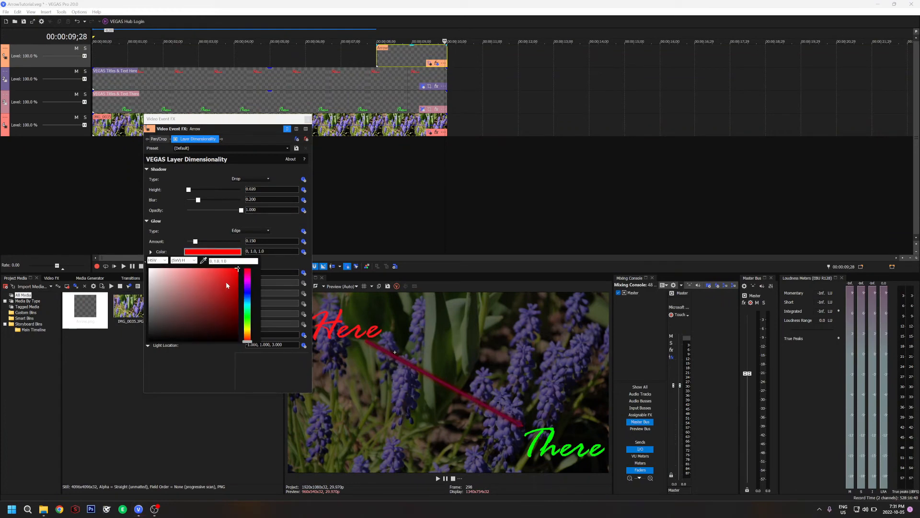
{"action": "left_click", "coordinate": [248, 280]}
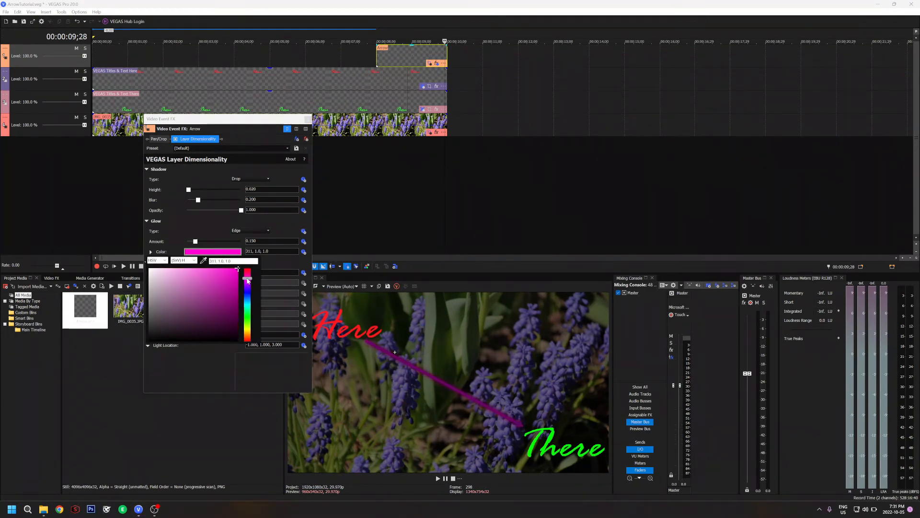
{"action": "left_click", "coordinate": [195, 242]}
{"action": "mouse_move", "coordinate": [195, 242]}
{"action": "left_mouse_down"}
{"action": "mouse_move", "coordinate": [214, 242]}
{"action": "mouse_move", "coordinate": [188, 244]}
{"action": "left_mouse_up"}
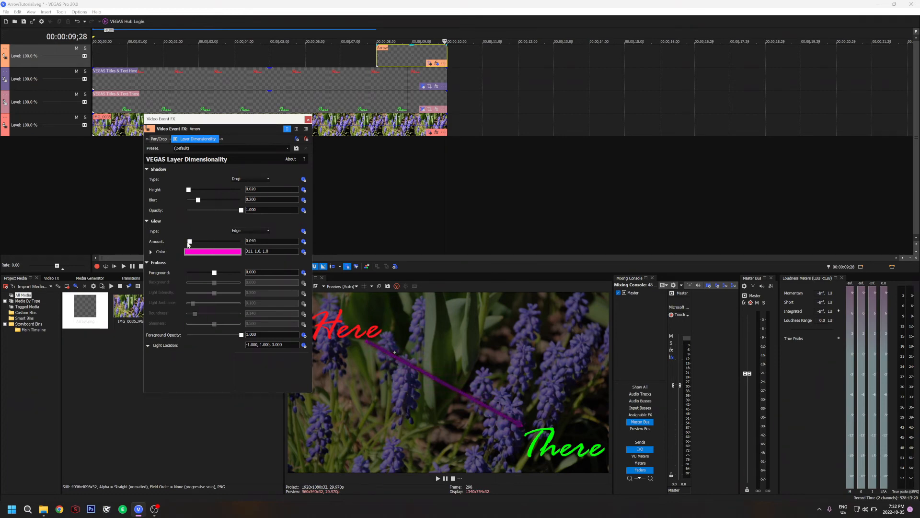
{"action": "left_click_drag", "start_coordinate": [188, 244], "coordinate": [191, 244]}
Step: Raise the arrow's Emboss Foreground value to about 0.205
{"action": "left_click", "coordinate": [214, 273]}
{"action": "left_click_drag", "start_coordinate": [214, 275], "coordinate": [217, 274]}
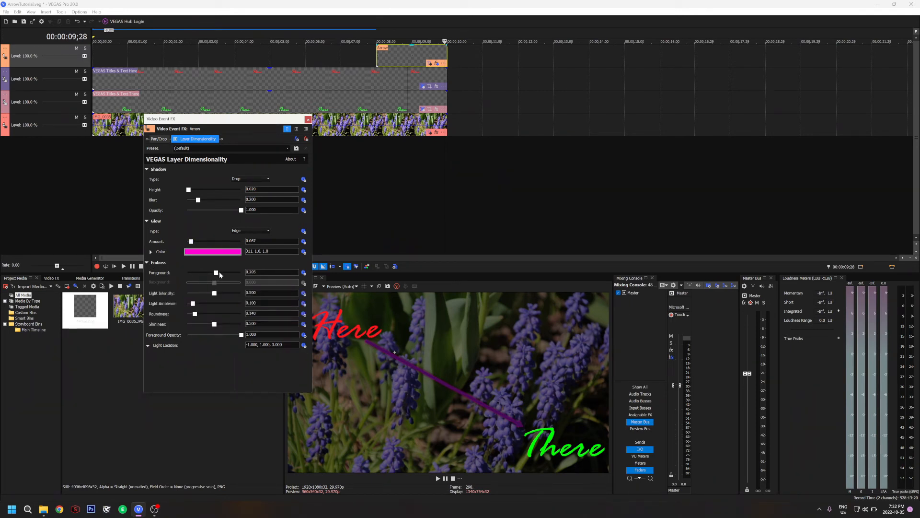
Step: Fine-tune the arrow's Emboss Foreground amount
{"action": "left_click_drag", "start_coordinate": [221, 274], "coordinate": [222, 275]}
{"action": "left_click_drag", "start_coordinate": [201, 272], "coordinate": [201, 273]}
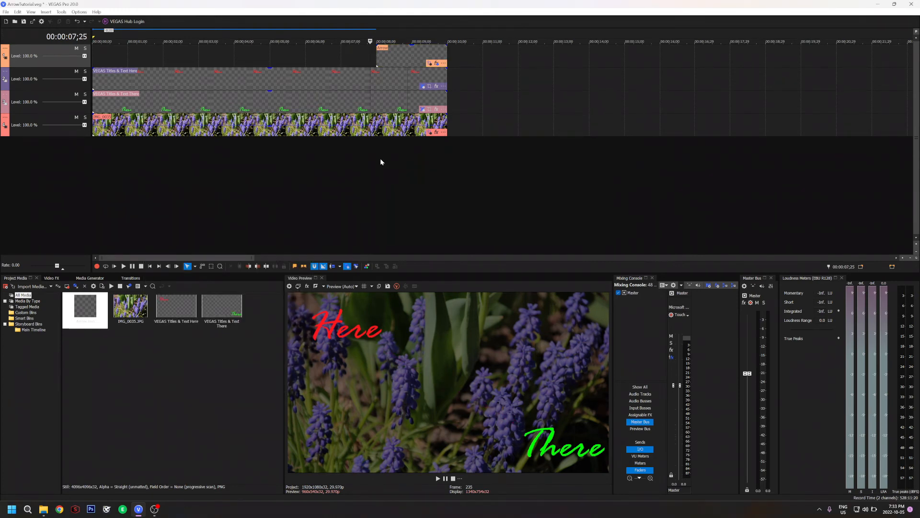
Step: Step frame by frame through the styled arrow's animation from 00:00:07;25 to check how it extends from Here to There
{"action": "key", "text": "Right"}
{"action": "key", "text": "Right"}
{"action": "key", "text": "Right"}
{"action": "key", "text": "Right"}
{"action": "key", "text": "Right"}
{"action": "key", "text": "Right"}
{"action": "key", "text": "Right"}
{"action": "key", "text": "Right"}
{"action": "key", "text": "Right"}
{"action": "key", "text": "Right"}
{"action": "key", "text": "Right"}
{"action": "key", "text": "Right"}
{"action": "key", "text": "Right"}
{"action": "key", "text": "Right"}
{"action": "key", "text": "Right"}
{"action": "key", "text": "Right"}
{"action": "key", "text": "Right"}
{"action": "key", "text": "Right"}
{"action": "key", "text": "Right"}
{"action": "key", "text": "Right"}
{"action": "key", "text": "Right"}
{"action": "key", "text": "Right"}
{"action": "key", "text": "Right"}
{"action": "key", "text": "Right"}
{"action": "key", "text": "Right"}
{"action": "key", "text": "Right"}
{"action": "key", "text": "Right"}
{"action": "key", "text": "Right"}
{"action": "key", "text": "Right"}
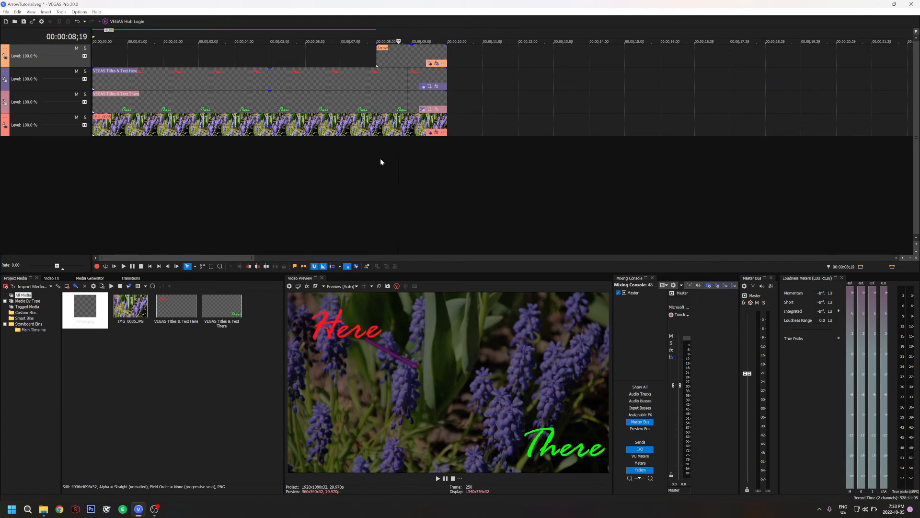
{"action": "key", "text": "Right"}
{"action": "key", "text": "Right"}
{"action": "key", "text": "Right"}
{"action": "key", "text": "Right"}
{"action": "key", "text": "Right"}
{"action": "key", "text": "Right"}
{"action": "key", "text": "Right"}
{"action": "key", "text": "Right"}
{"action": "key", "text": "Right"}
{"action": "key", "text": "Right"}
{"action": "key", "text": "Right"}
{"action": "key", "text": "Right"}
{"action": "key", "text": "Right"}
{"action": "key", "text": "Right"}
{"action": "key", "text": "Right"}
{"action": "key", "text": "Right"}
{"action": "key", "text": "Right"}
{"action": "key", "text": "Right"}
{"action": "key", "text": "Right"}
{"action": "key", "text": "Right"}
{"action": "key", "text": "Right"}
{"action": "key", "text": "Right"}
{"action": "key", "text": "Right"}
{"action": "key", "text": "Right"}
{"action": "key", "text": "Right"}
{"action": "key", "text": "Right"}
{"action": "key", "text": "Right"}
{"action": "key", "text": "Right"}
{"action": "key", "text": "Right"}
{"action": "key", "text": "Right"}
{"action": "key", "text": "Right"}
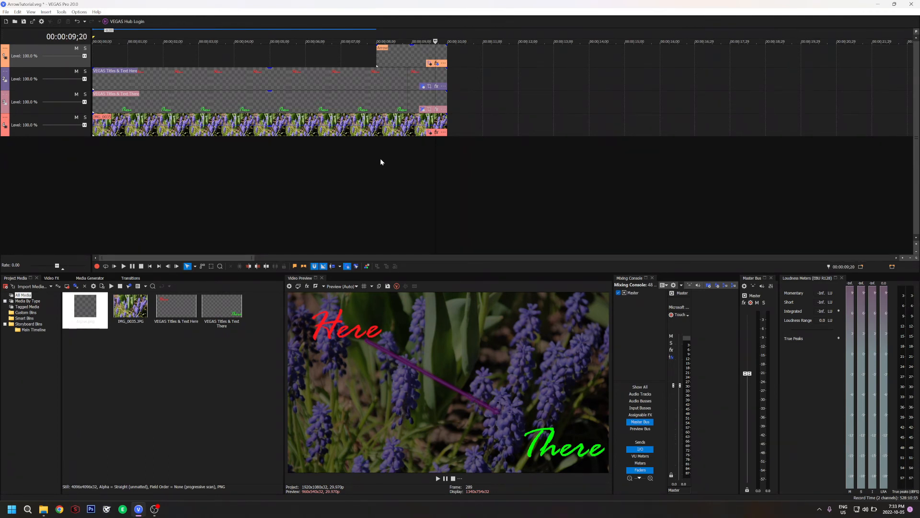
{"action": "key", "text": "Right"}
{"action": "key", "text": "Right"}
{"action": "key", "text": "Right"}
{"action": "key", "text": "Right"}
Step: Add another Arrow event at about 00:00:00;20 on the top track and enable a mask in its Pan/Crop settings
{"action": "left_click_drag", "start_coordinate": [79, 326], "coordinate": [118, 53]}
{"action": "left_click", "coordinate": [275, 63]}
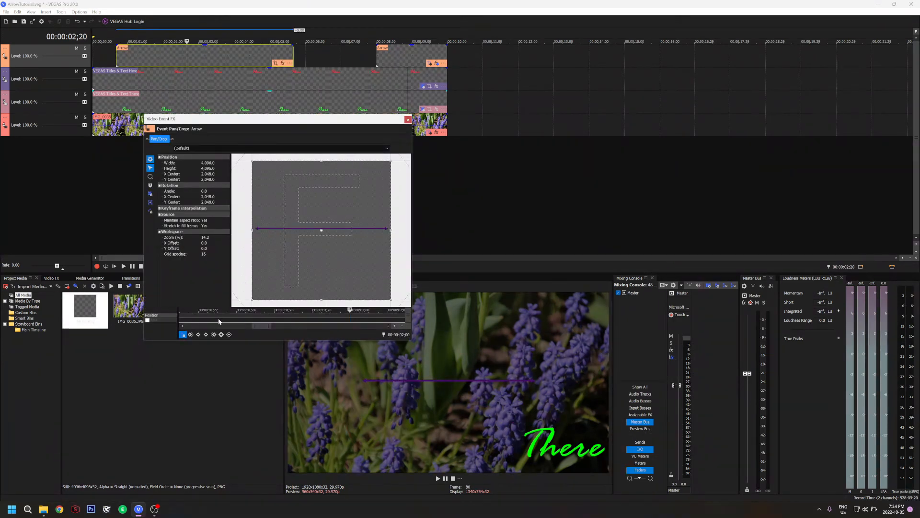
{"action": "scroll", "coordinate": [275, 310], "scroll_direction": "down", "scroll_amount": 4}
{"action": "scroll", "coordinate": [275, 311], "scroll_direction": "down", "scroll_amount": 2}
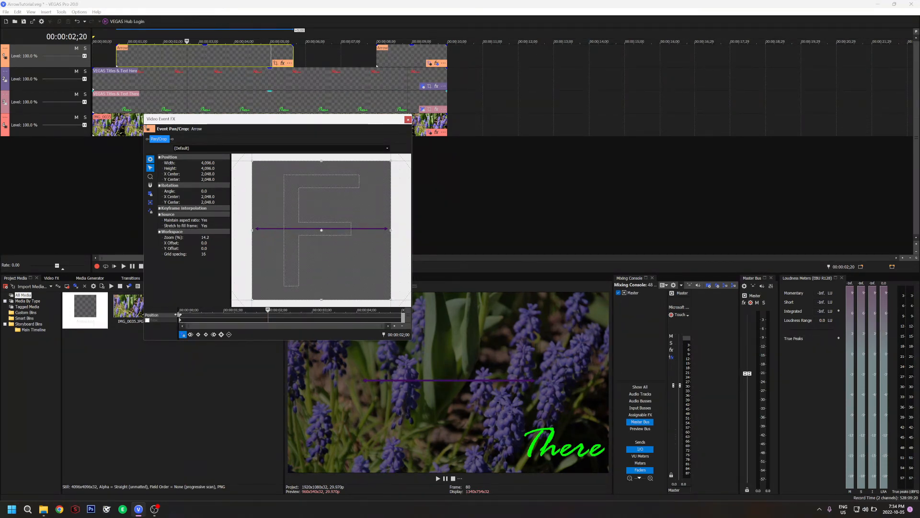
{"action": "left_click", "coordinate": [148, 320]}
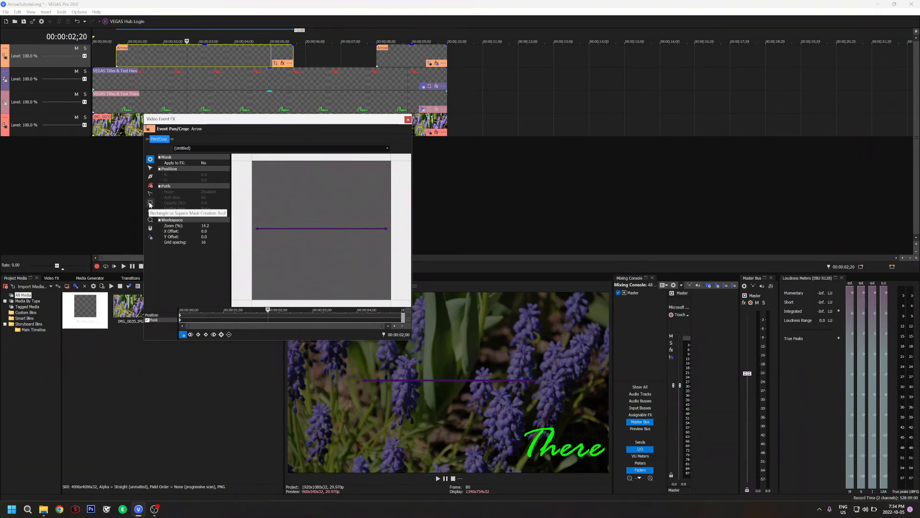
Step: Draw a rectangular mask around the arrow at two seconds into the event, with its left edge cutting off the left arrowhead
{"action": "left_click_drag", "start_coordinate": [249, 222], "coordinate": [391, 241]}
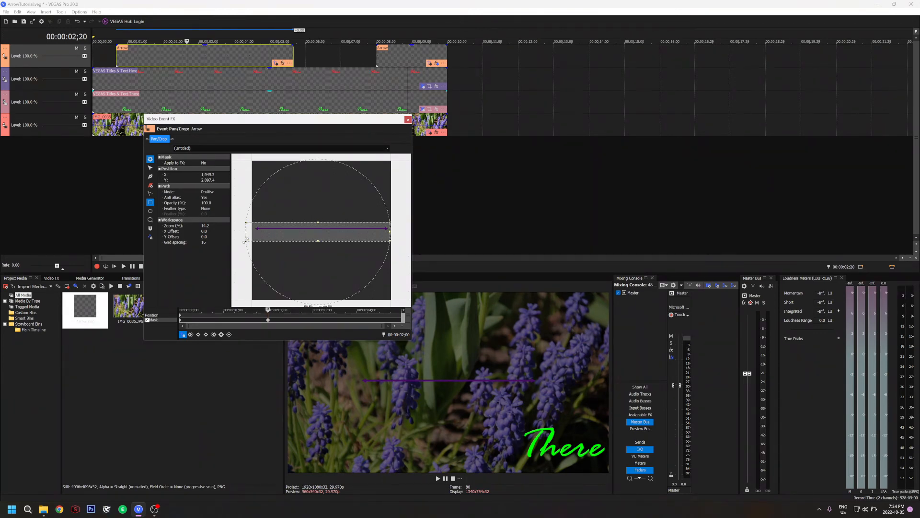
{"action": "scroll", "coordinate": [245, 237], "scroll_direction": "up", "scroll_amount": 1}
{"action": "left_click_drag", "start_coordinate": [237, 232], "coordinate": [250, 232]}
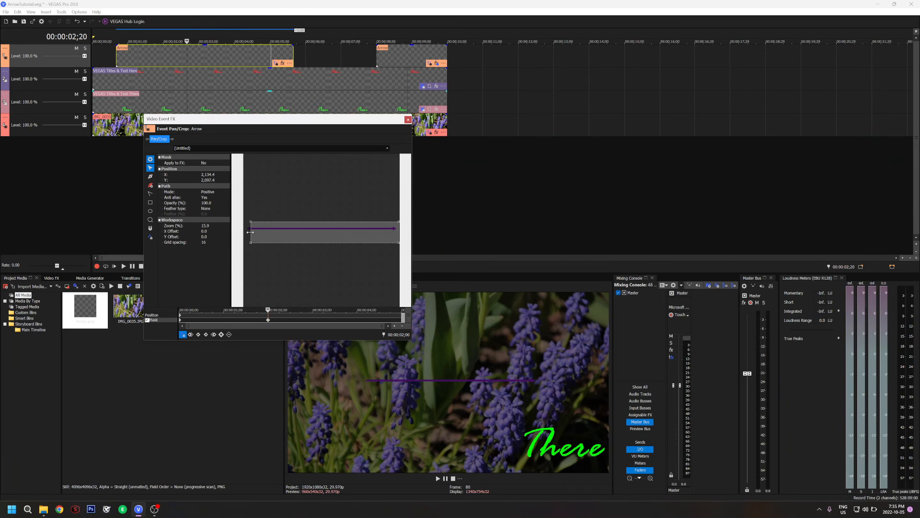
{"action": "left_click_drag", "start_coordinate": [250, 231], "coordinate": [250, 232]}
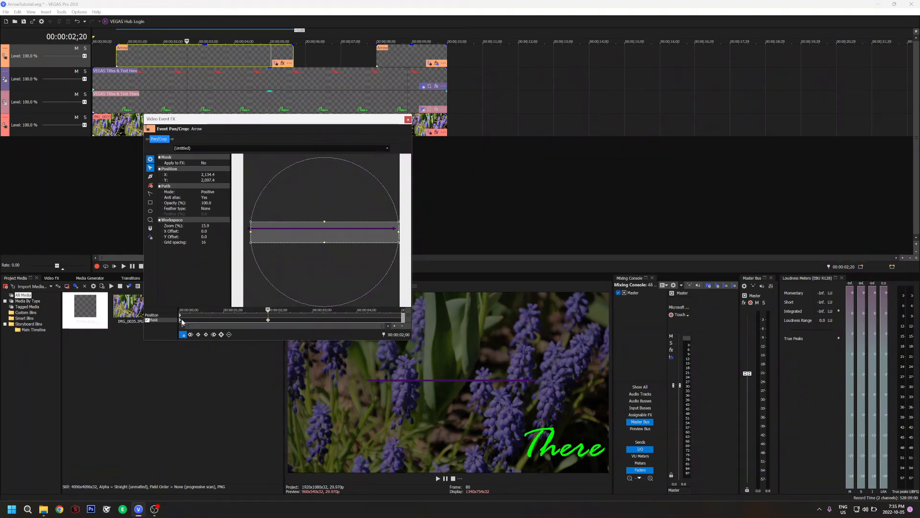
Step: At the event's first mask keyframe, collapse the mask to a thin strip at the arrow's left end
{"action": "left_click", "coordinate": [181, 322]}
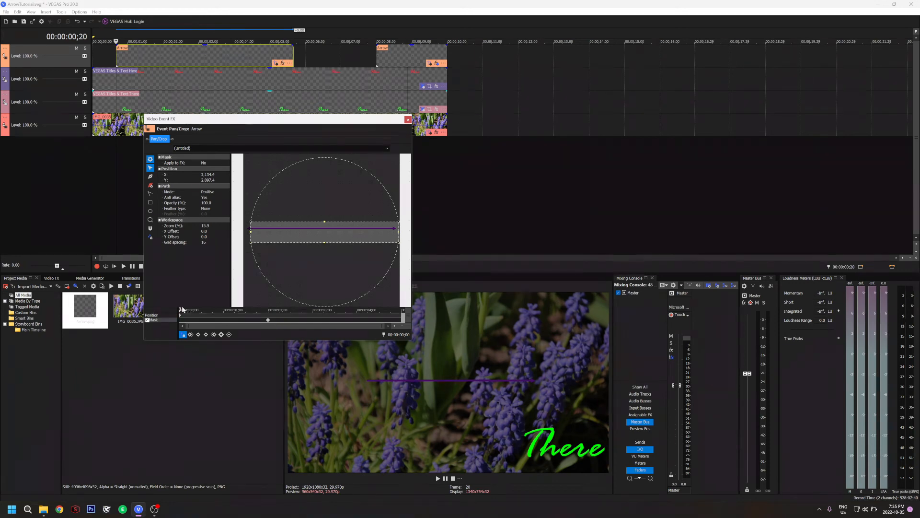
{"action": "left_click_drag", "start_coordinate": [398, 231], "coordinate": [252, 237]}
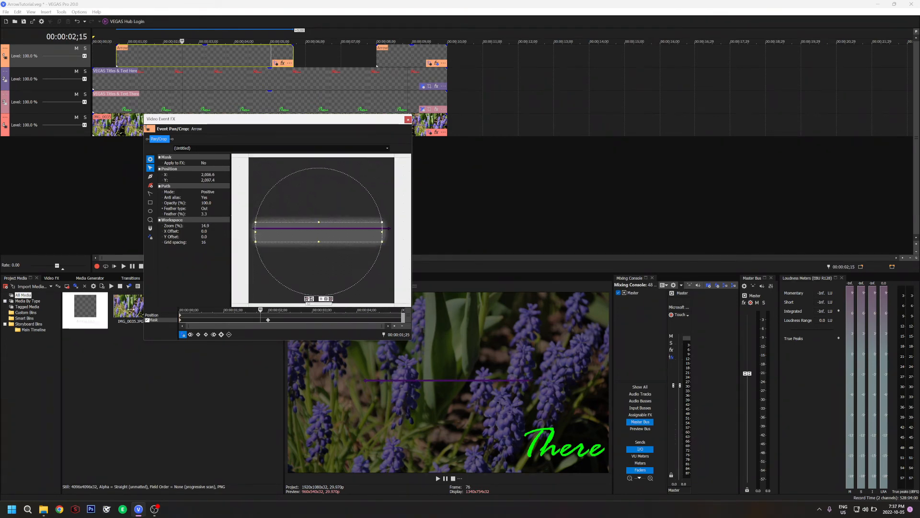
Step: At the first mask keyframe, set the feather type to In with a feather of 5%
{"action": "left_click", "coordinate": [198, 334]}
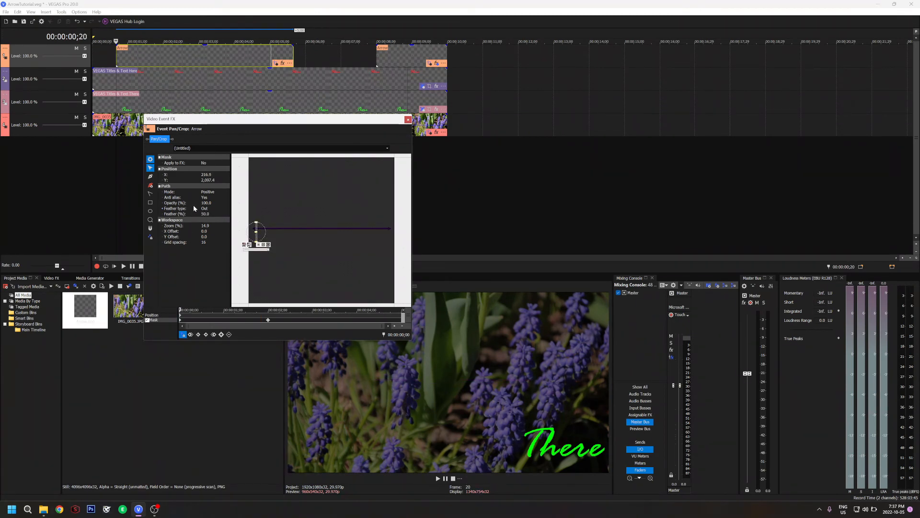
{"action": "left_click", "coordinate": [205, 209]}
{"action": "left_click", "coordinate": [204, 213]}
{"action": "left_click", "coordinate": [205, 214]}
{"action": "type", "text": "5"}
{"action": "key", "text": "Return"}
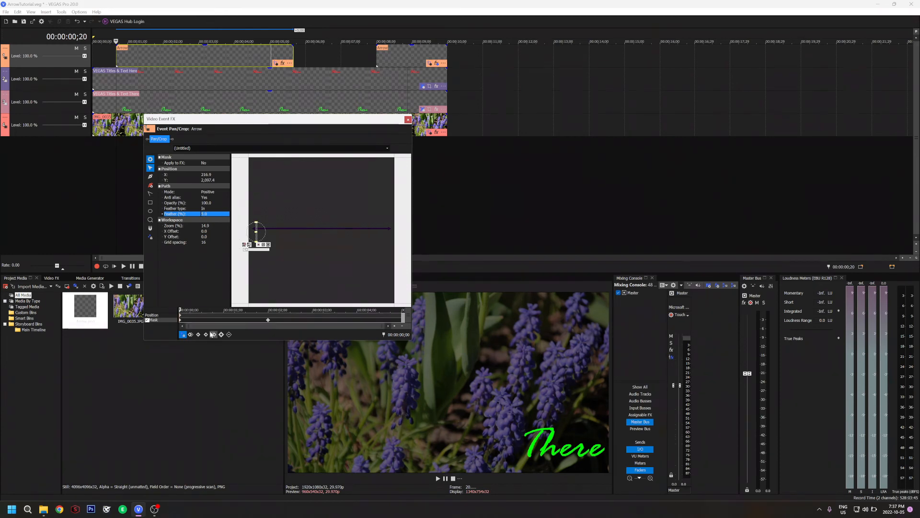
Step: At the mask keyframe two seconds into the event, set the feather type to In with a feather of 5%
{"action": "left_click", "coordinate": [206, 334]}
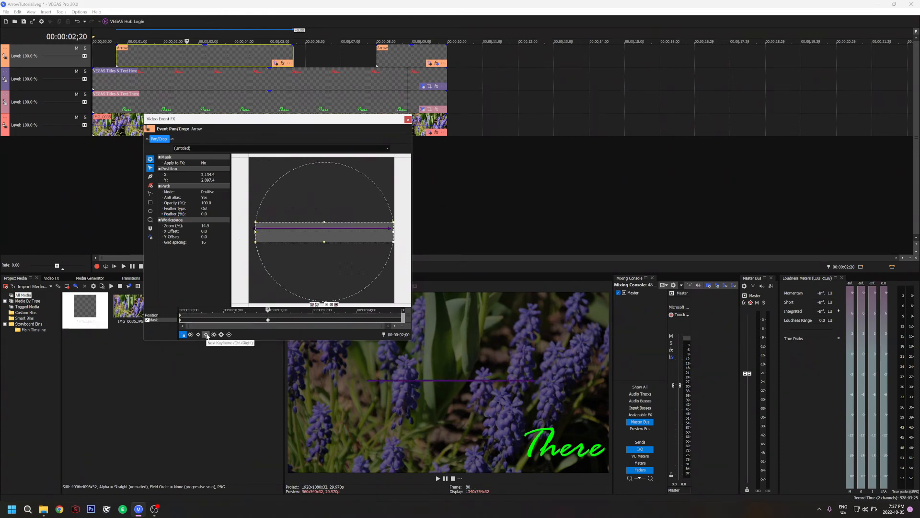
{"action": "left_click", "coordinate": [206, 209]}
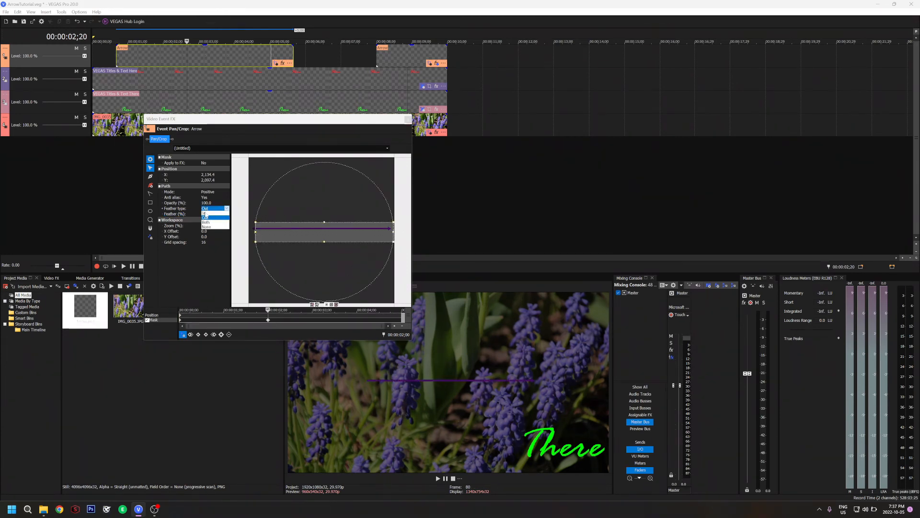
{"action": "left_click", "coordinate": [206, 213]}
{"action": "left_click", "coordinate": [207, 214]}
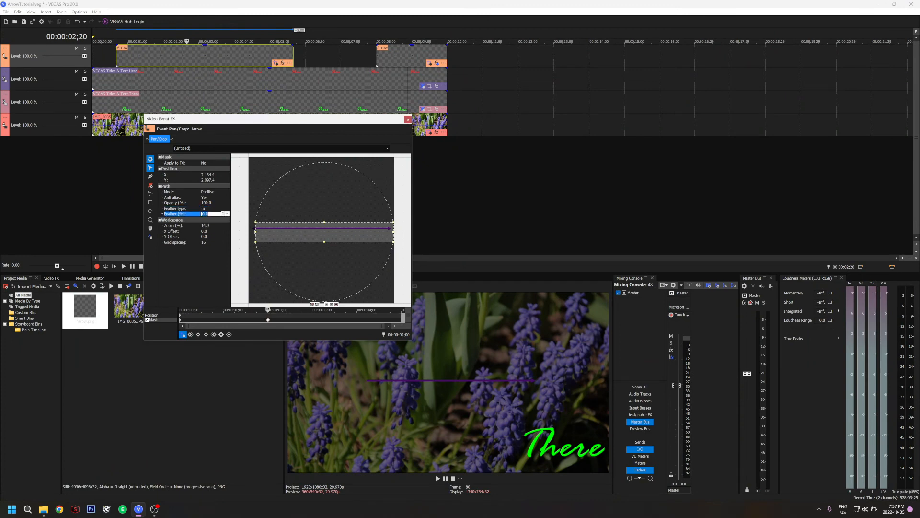
{"action": "type", "text": "5"}
{"action": "key", "text": "Return"}
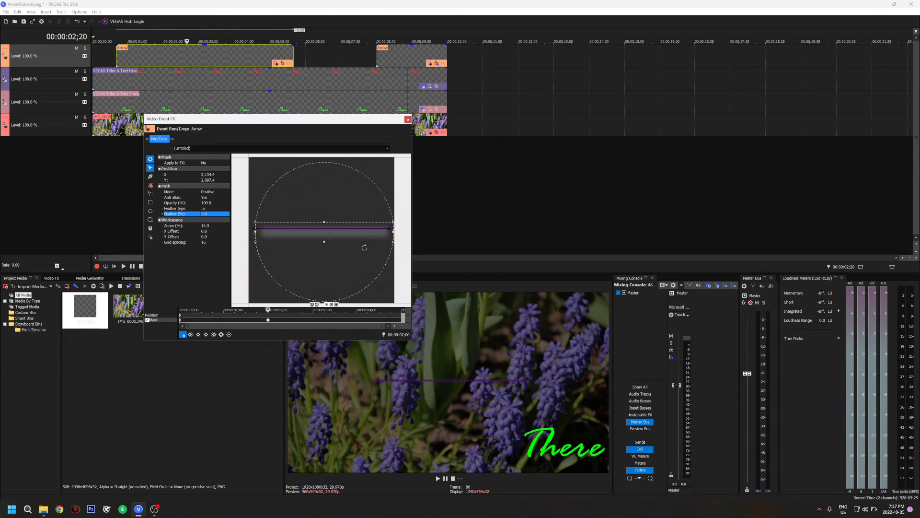
Step: Extend the mask's right edge past the right arrowhead and raise its upper edge so the feathering clears the arrow
{"action": "left_click", "coordinate": [393, 232]}
{"action": "left_click_drag", "start_coordinate": [401, 231], "coordinate": [405, 231]}
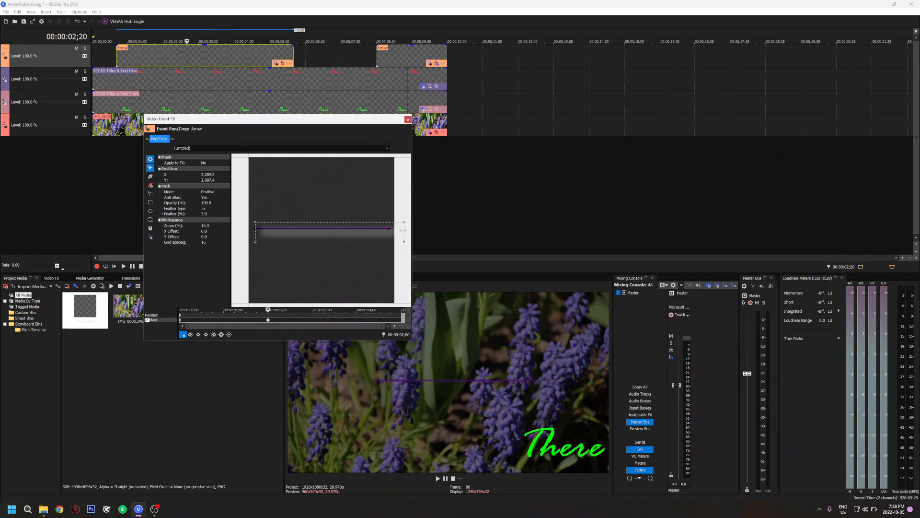
{"action": "left_click", "coordinate": [326, 224]}
{"action": "left_click_drag", "start_coordinate": [329, 217], "coordinate": [329, 215]}
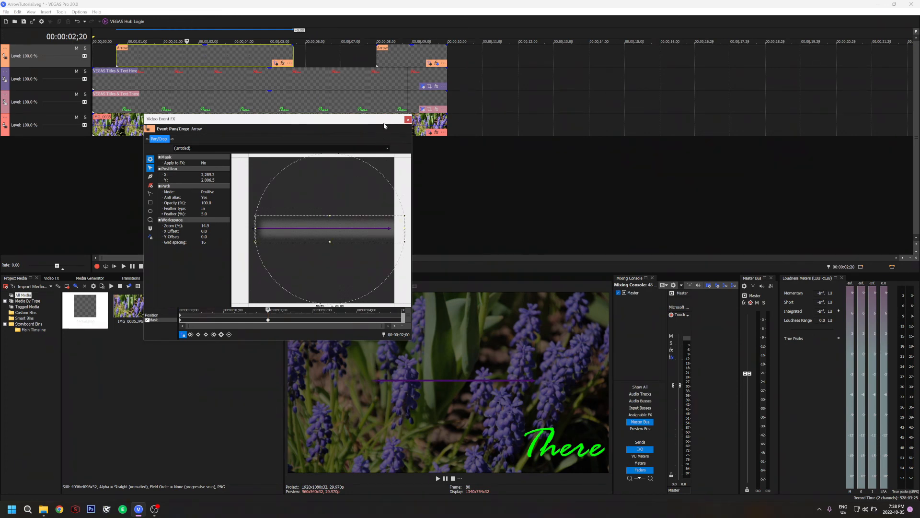
Step: Close the Pan/Crop settings and shorten the new Arrow event to end at about three seconds on the timeline
{"action": "left_click", "coordinate": [408, 120]}
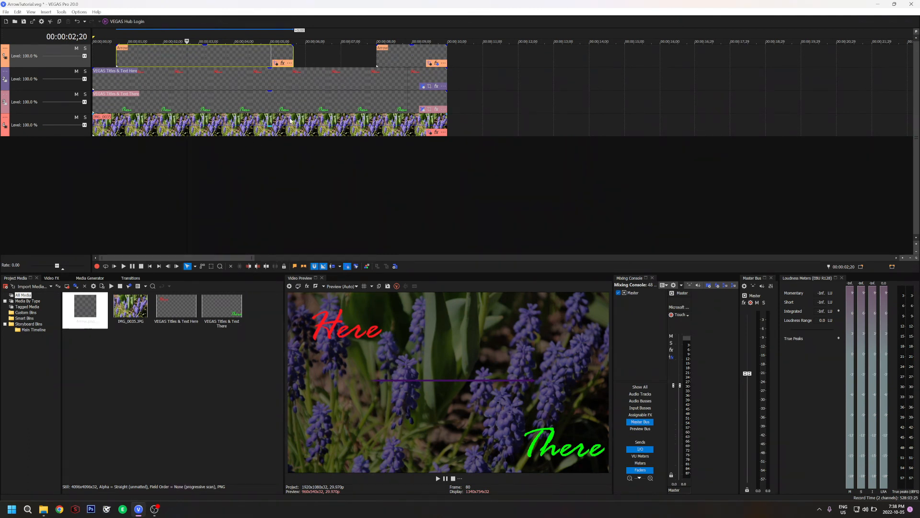
{"action": "left_click_drag", "start_coordinate": [294, 55], "coordinate": [203, 54]}
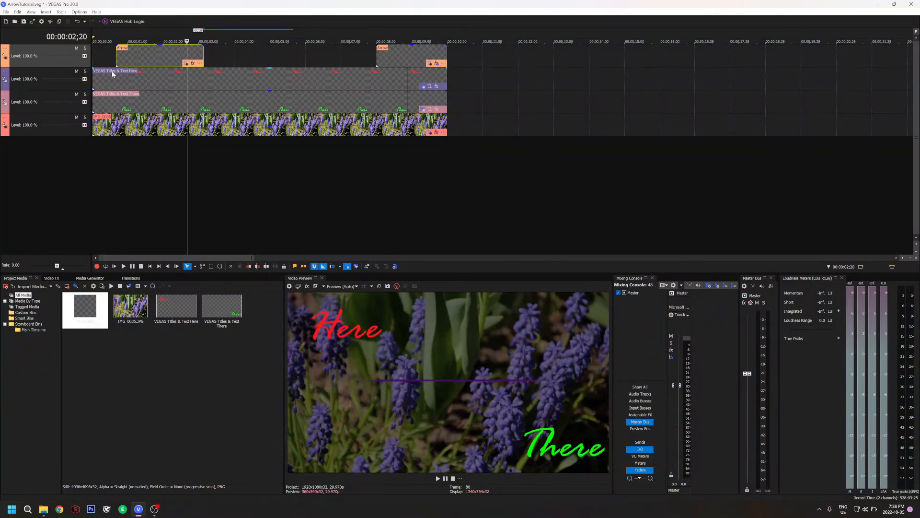
Step: Step frame by frame from the start of the new Arrow event to examine its feathered mask reveal
{"action": "left_click", "coordinate": [115, 67]}
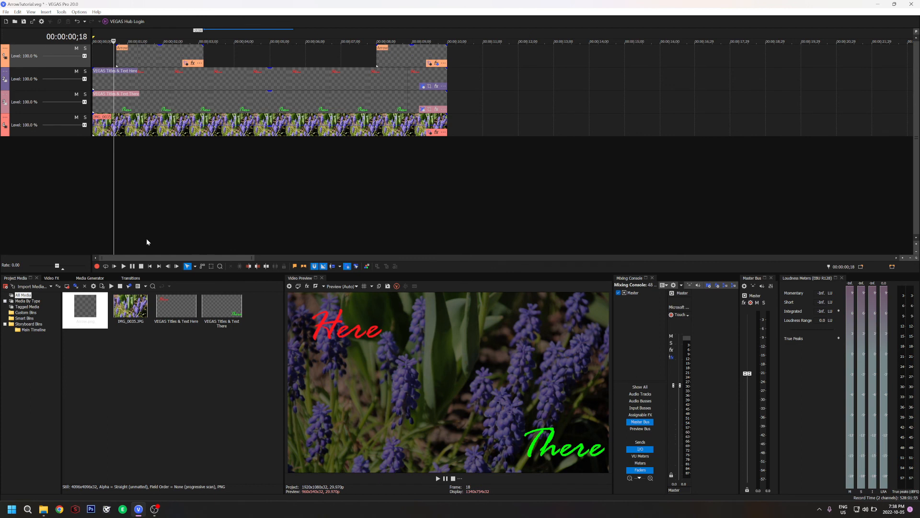
{"action": "key", "text": "Right"}
{"action": "key", "text": "Right"}
{"action": "key", "text": "Right"}
{"action": "key", "text": "Right"}
{"action": "key", "text": "Right"}
{"action": "key", "text": "Right"}
{"action": "key", "text": "Right"}
{"action": "key", "text": "Right"}
{"action": "key", "text": "Right"}
{"action": "key", "text": "Right"}
{"action": "key", "text": "Right"}
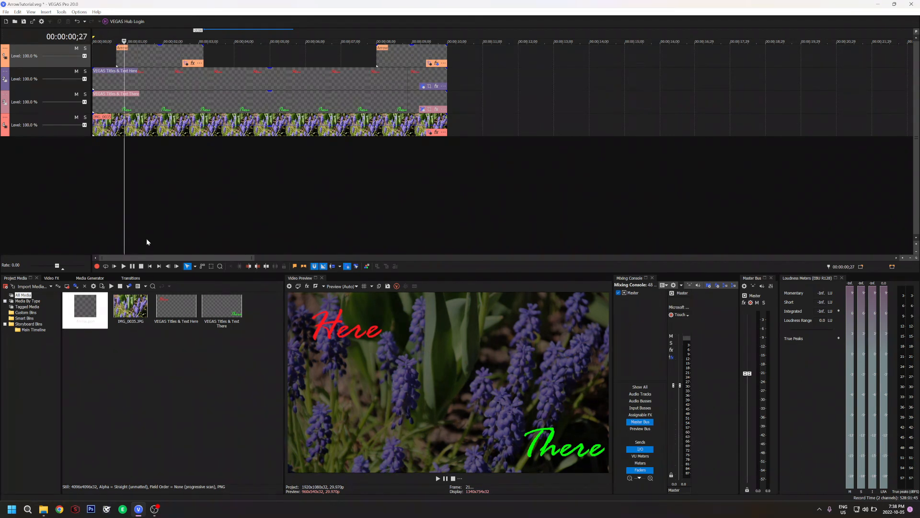
{"action": "key", "text": "Right"}
{"action": "key", "text": "Right"}
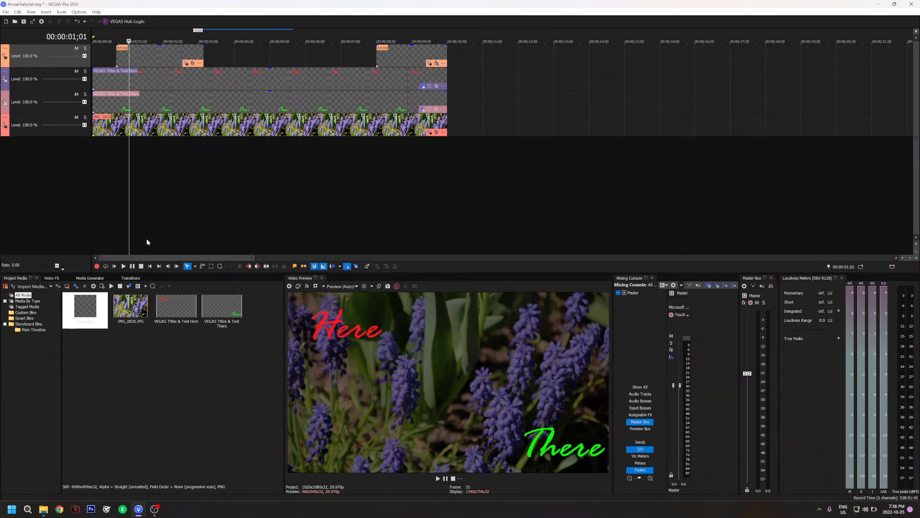
{"action": "key", "text": "Right"}
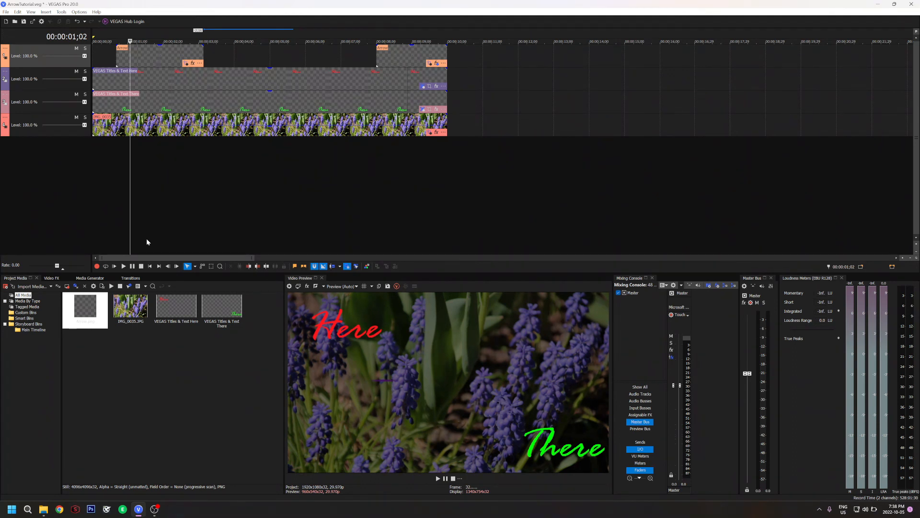
{"action": "key", "text": "Right"}
{"action": "key", "text": "Right"}
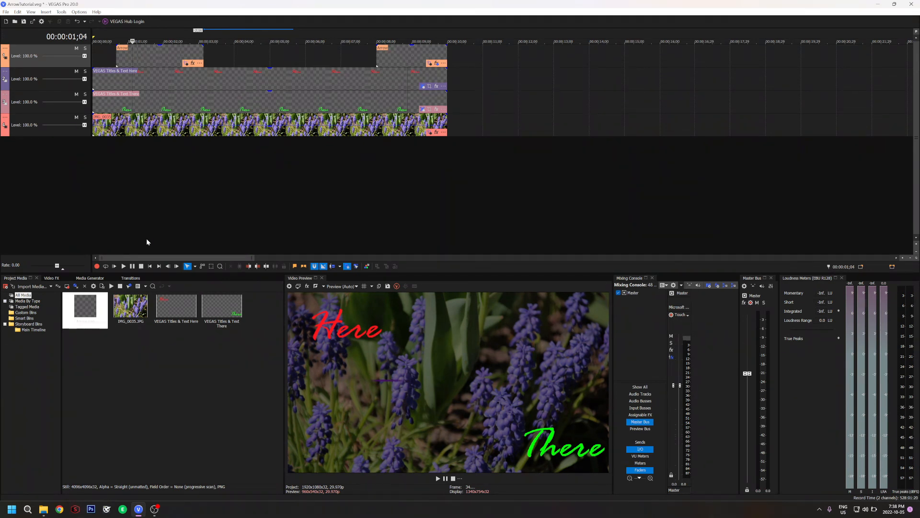